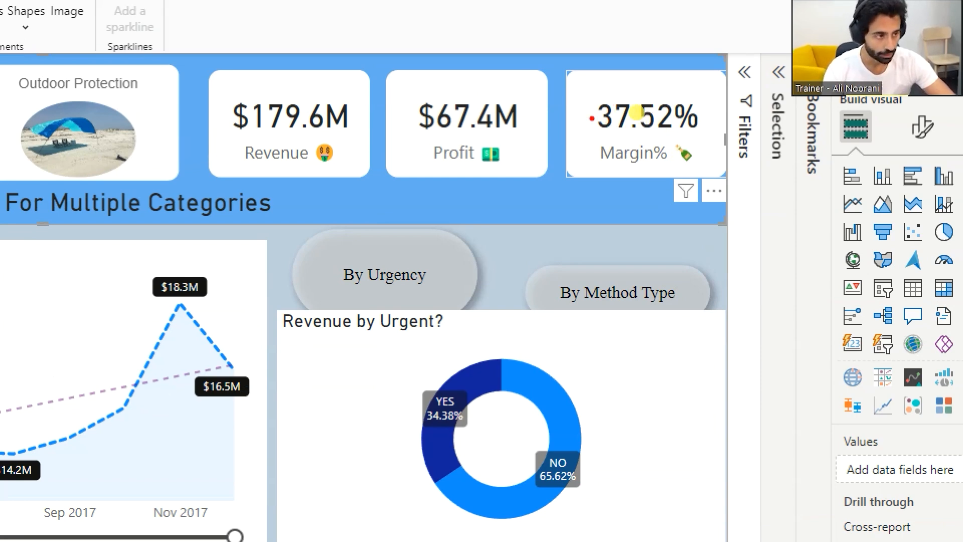
left_click_drag(597, 107, 611, 105)
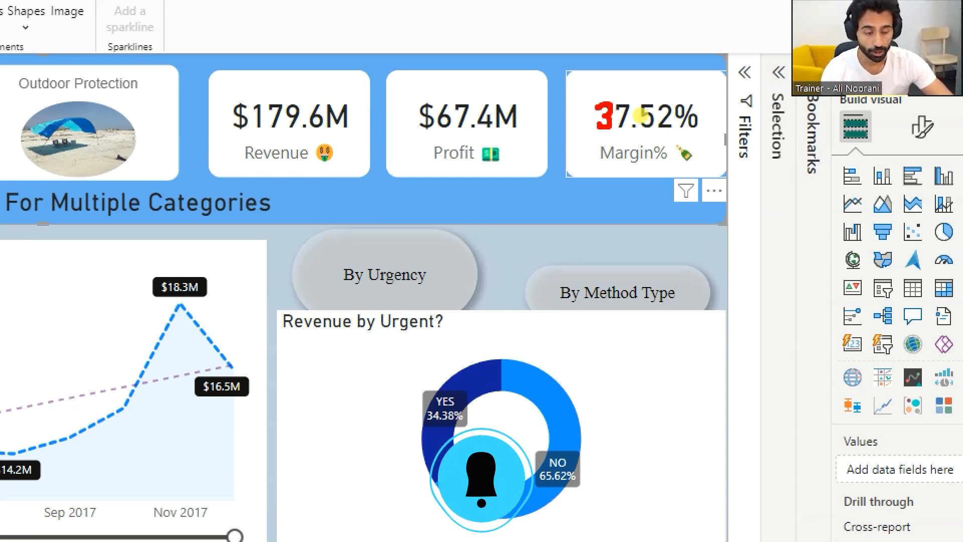
left_click_drag(575, 92, 619, 84)
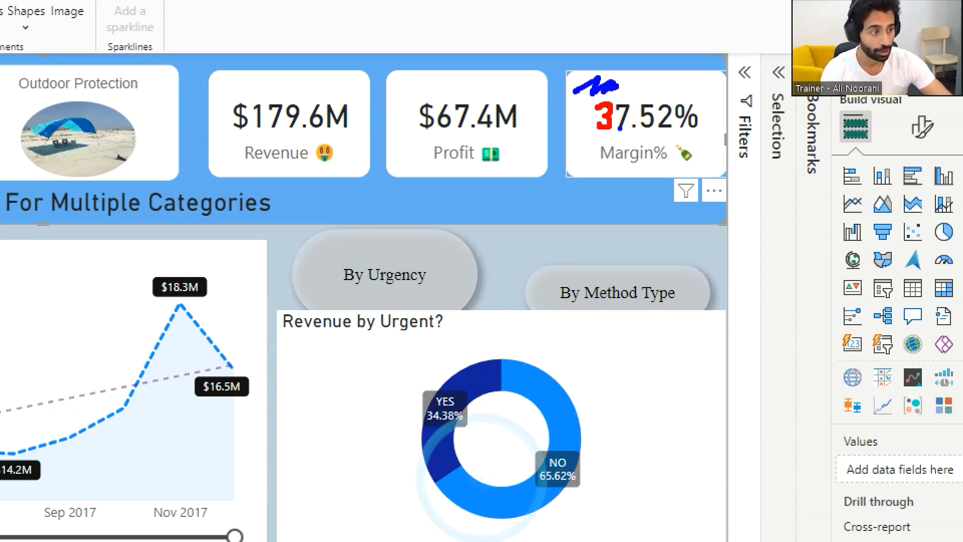
mouse_move(596, 141)
left_mouse_down()
mouse_move(605, 154)
mouse_move(675, 167)
left_mouse_up()
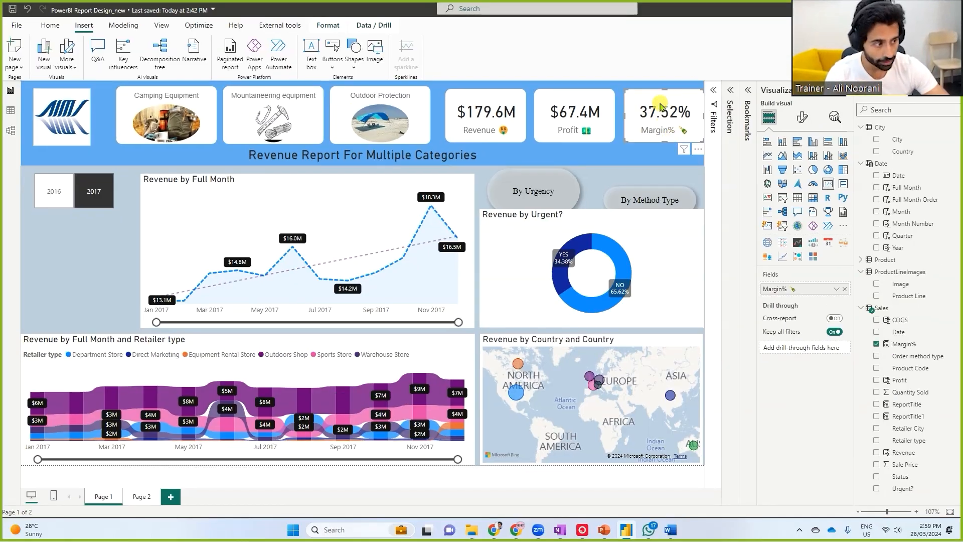
Open conditional formatting for the Margin% card's callout value color and set the format style to Rules
left_click(802, 118)
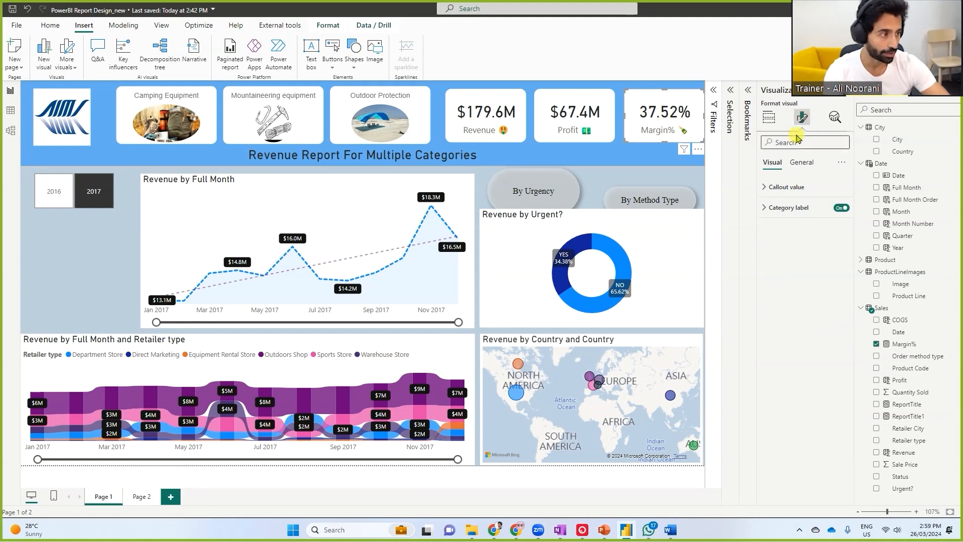
left_click(766, 187)
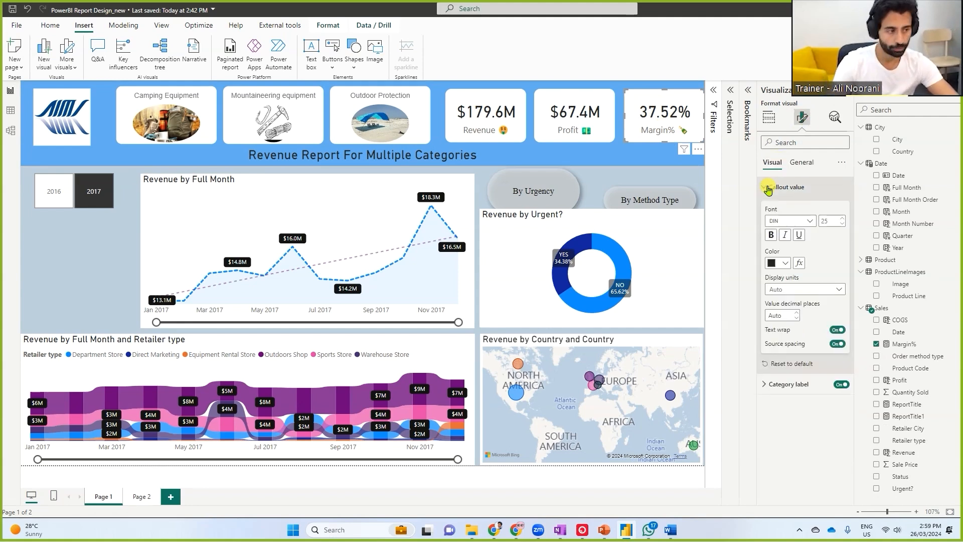
mouse_move(764, 259)
left_mouse_down()
mouse_move(784, 271)
mouse_move(682, 201)
mouse_move(661, 133)
mouse_move(670, 119)
mouse_move(691, 118)
left_mouse_up()
left_click_drag(804, 247, 810, 255)
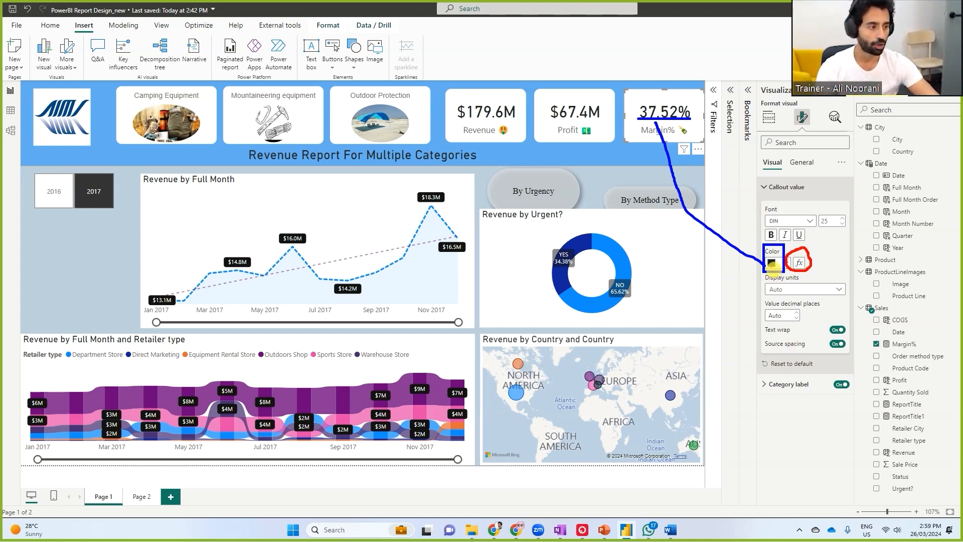
key("Escape")
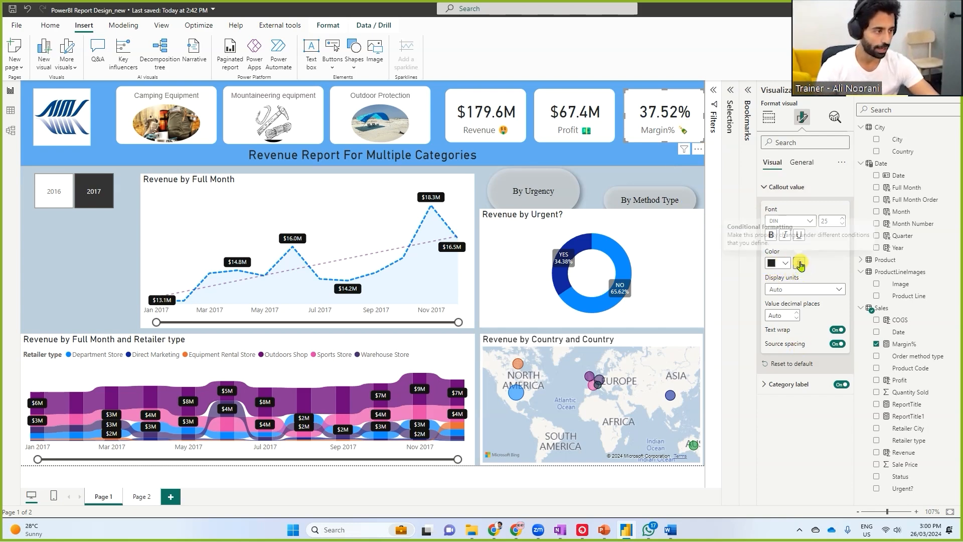
left_click(800, 263)
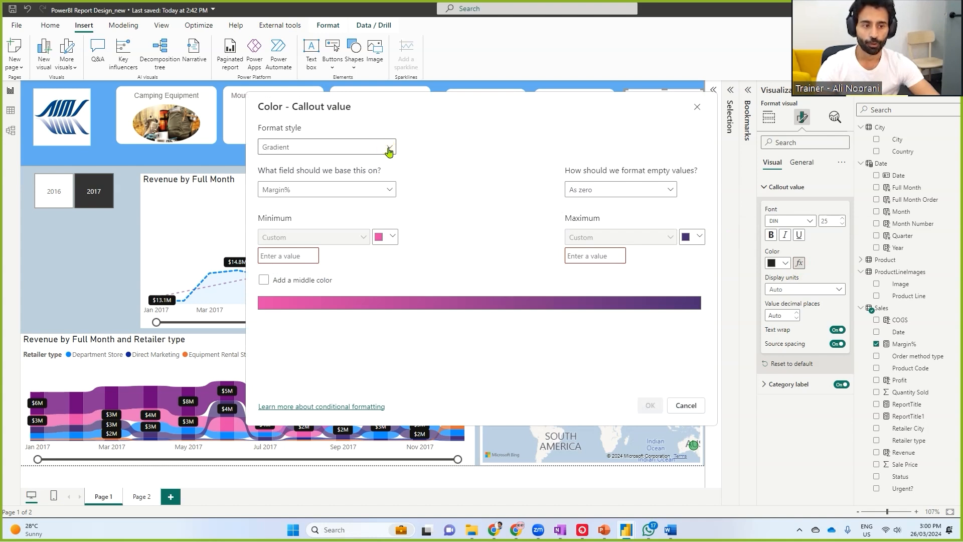
left_click(389, 149)
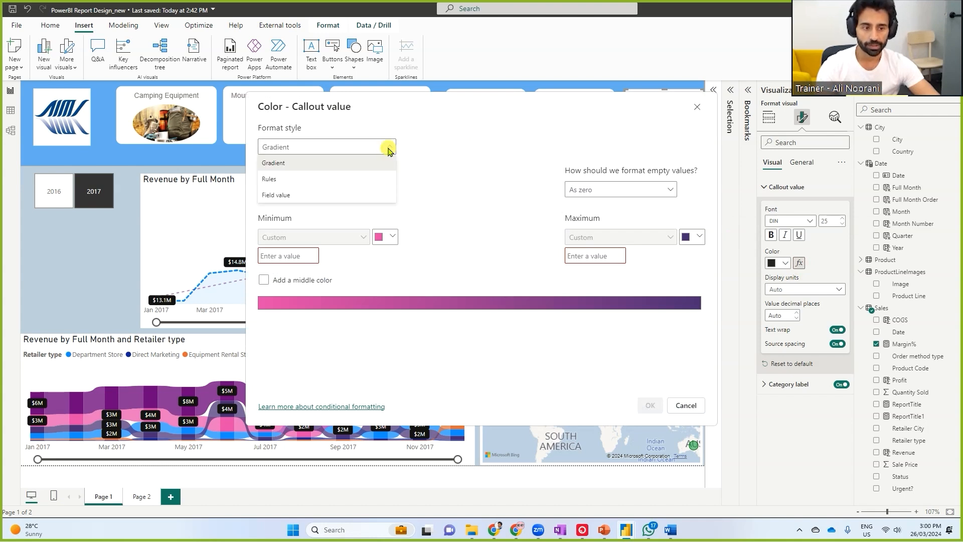
left_click(270, 180)
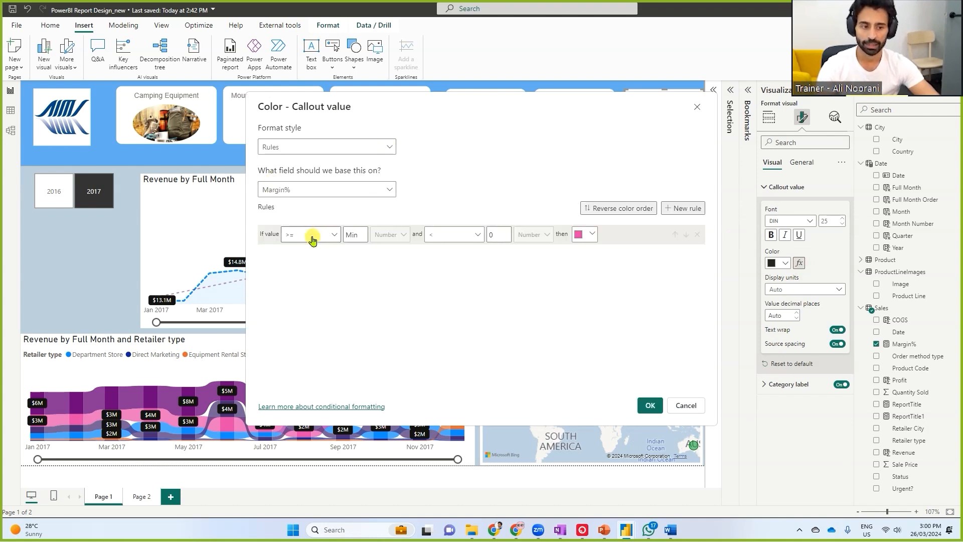
Define the first callout color rule so Margin% values >= 0 and < 0.5 are shown in red
left_click(351, 237)
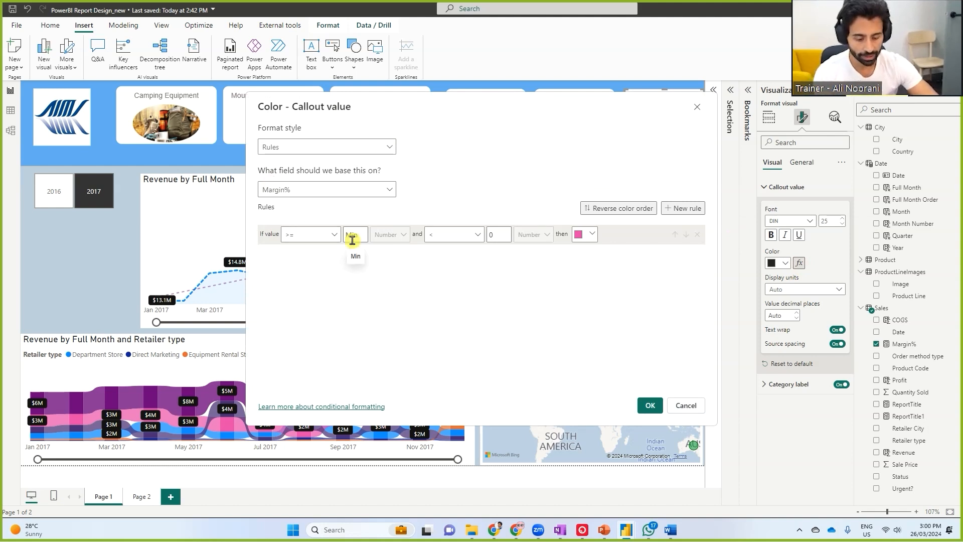
type("0")
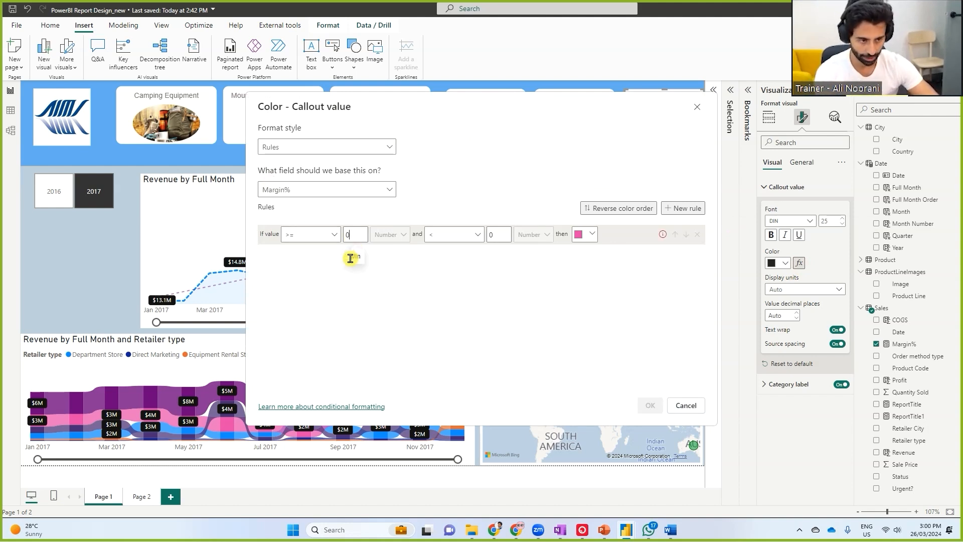
left_click(500, 233)
type("0.5")
left_click(587, 234)
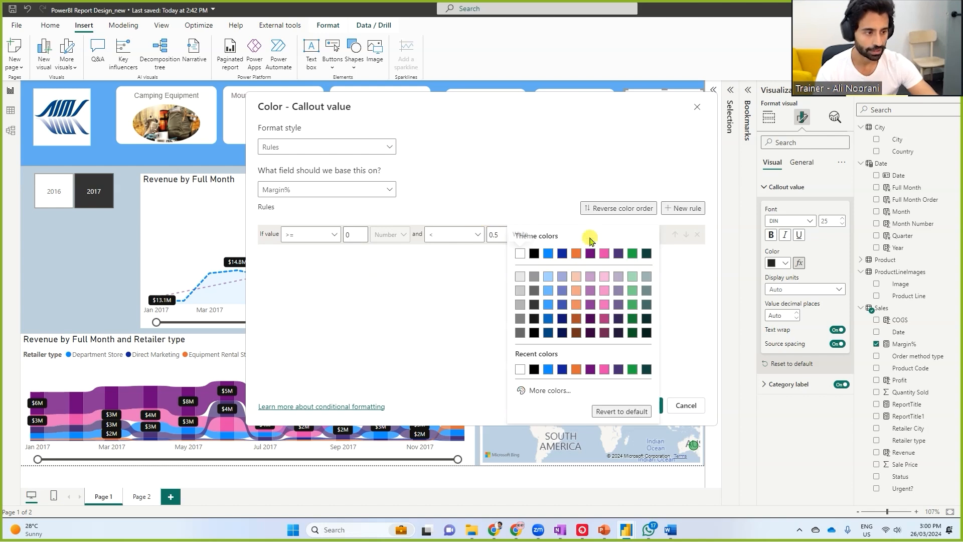
left_click(561, 392)
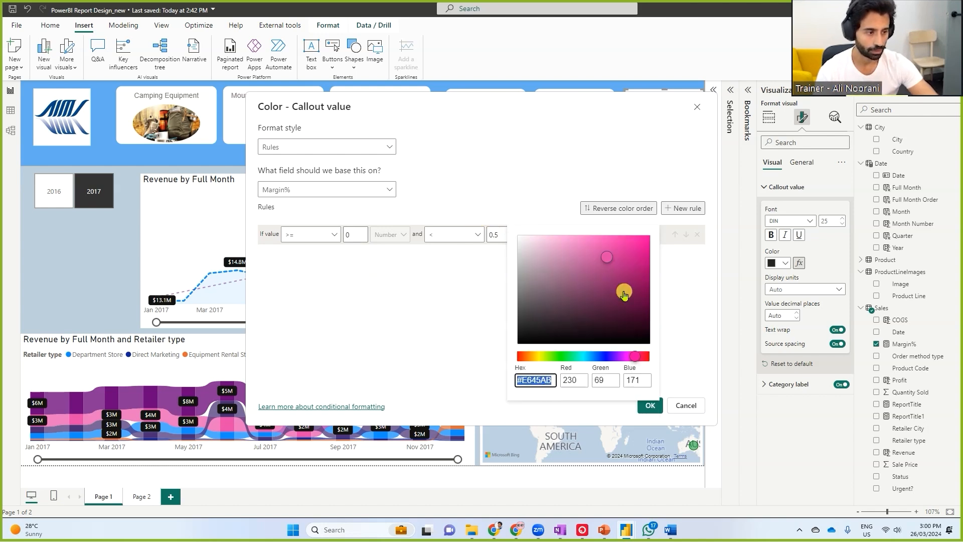
left_click(518, 358)
left_click(641, 243)
Add a second callout color rule giving values >= 0.5 and < 1 green, and apply the rules
left_click(683, 208)
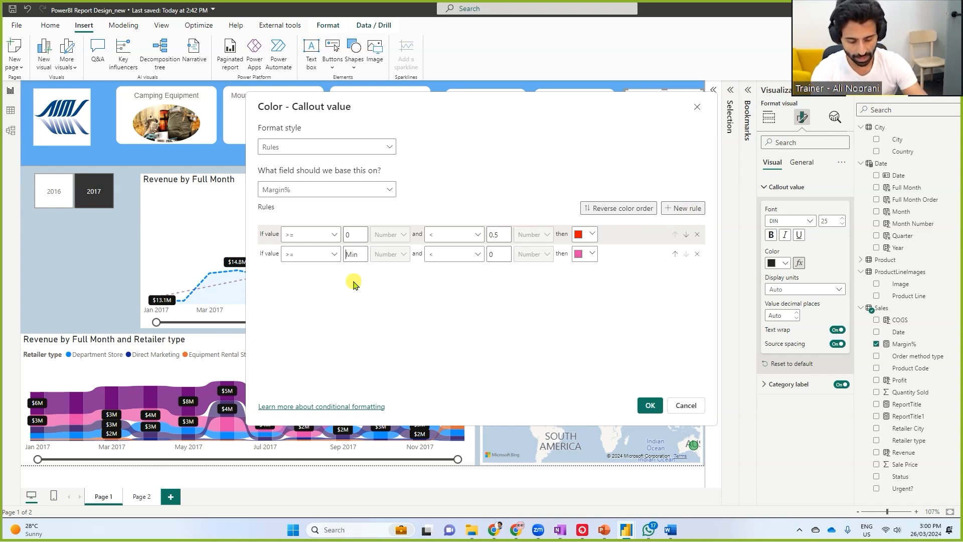
type("0.5")
left_click(493, 254)
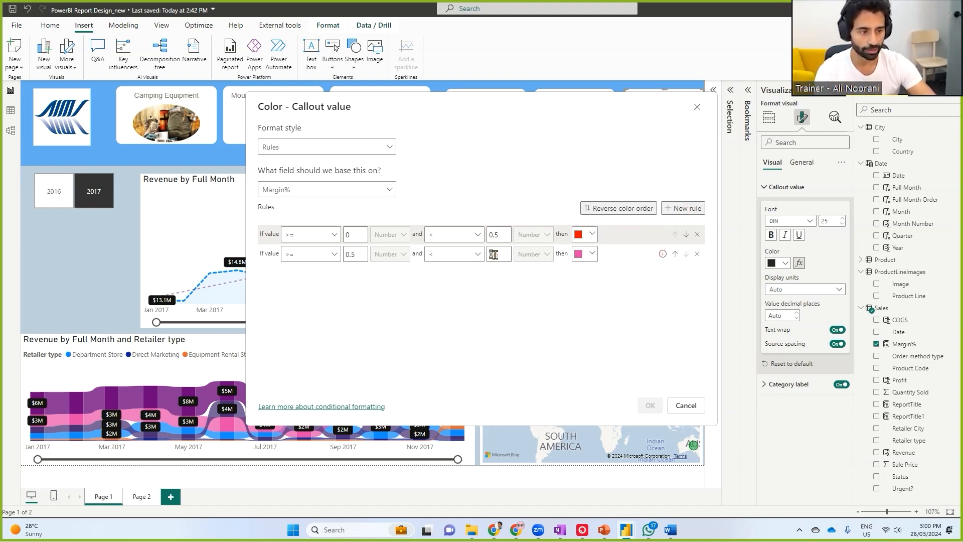
type("1")
left_click(584, 259)
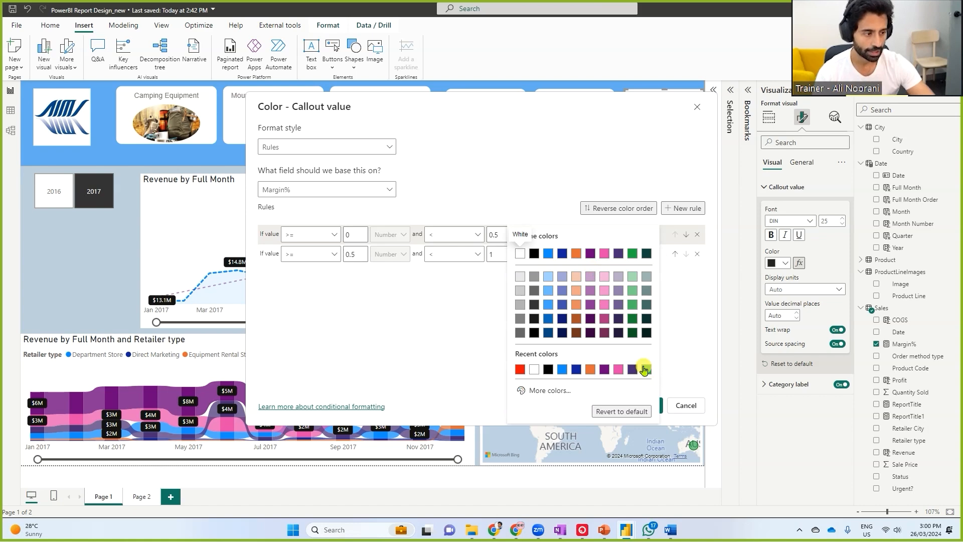
left_click(643, 368)
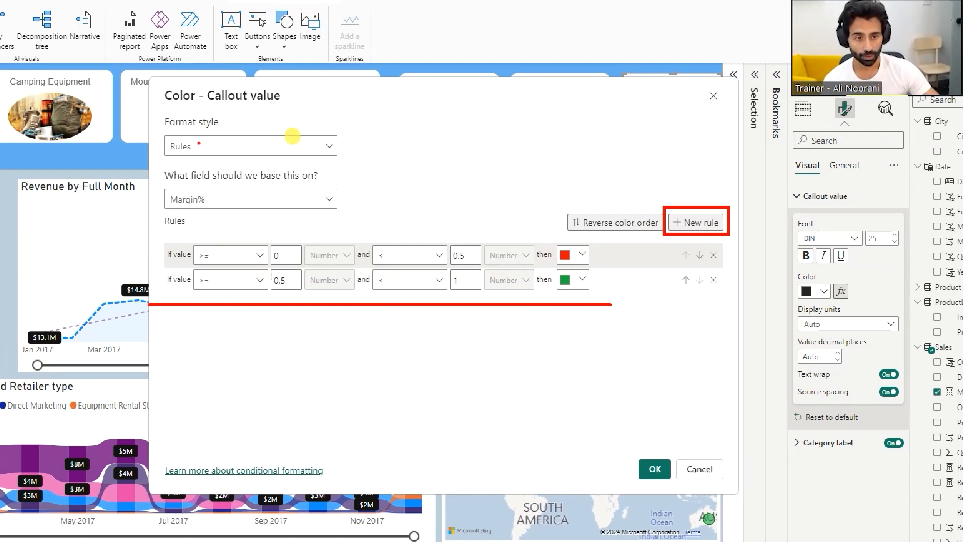
mouse_move(203, 135)
left_mouse_down()
mouse_move(160, 140)
mouse_move(190, 159)
mouse_move(203, 137)
mouse_move(296, 140)
left_mouse_up()
left_click(376, 185)
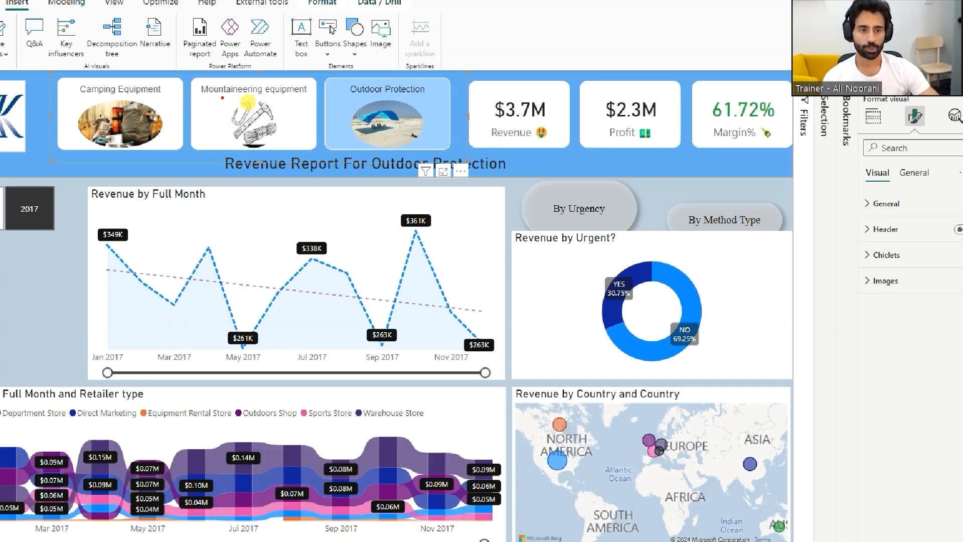
Filter the report to Outdoor Protection to check the Margin% card's conditional text color
left_click_drag(231, 98, 292, 97)
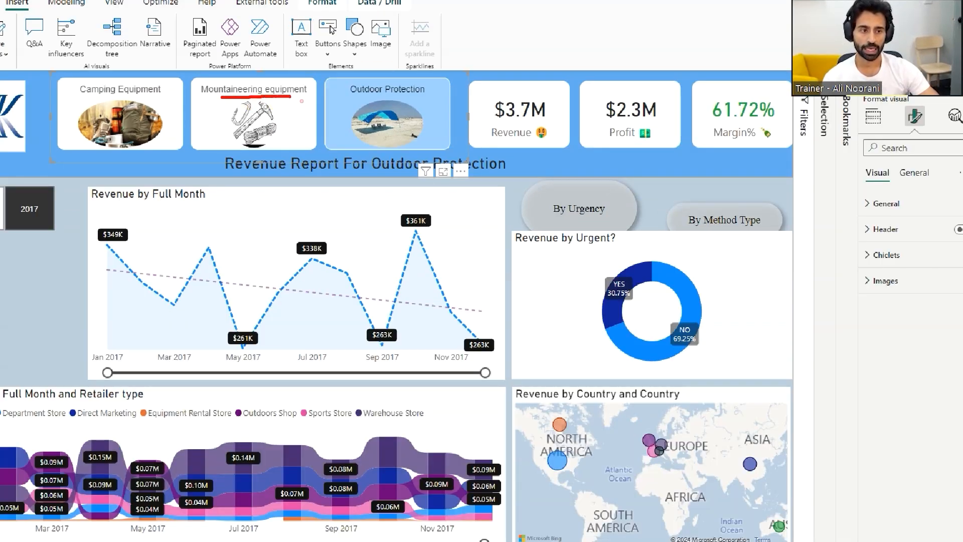
left_click_drag(354, 99, 415, 98)
key("Escape")
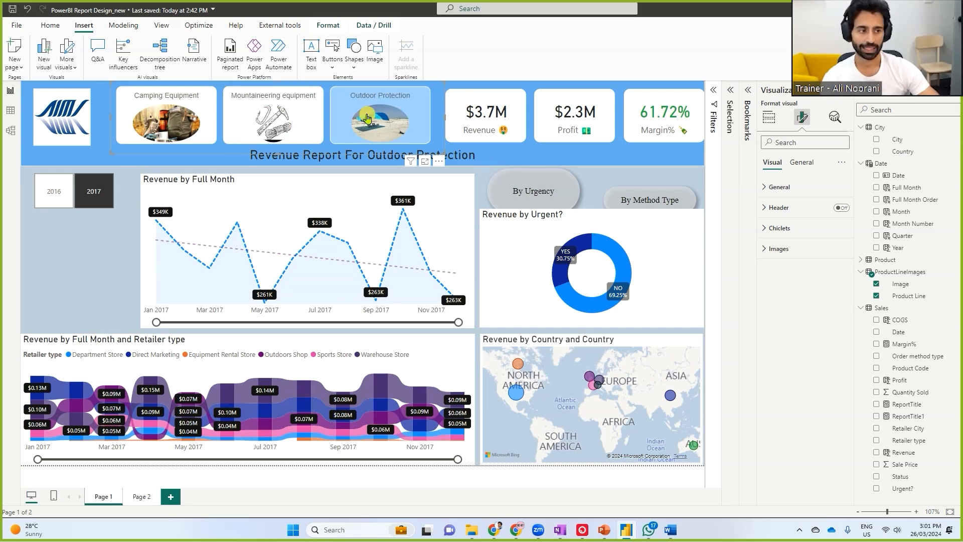
Open conditional formatting for the Margin% card's background color and set the format style to Rules
left_click(673, 122)
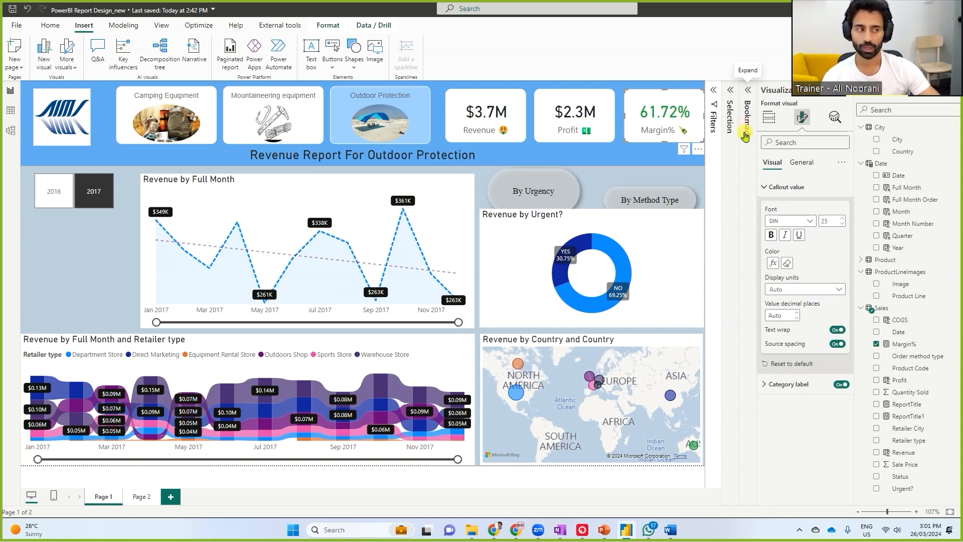
left_click(798, 163)
left_click(771, 228)
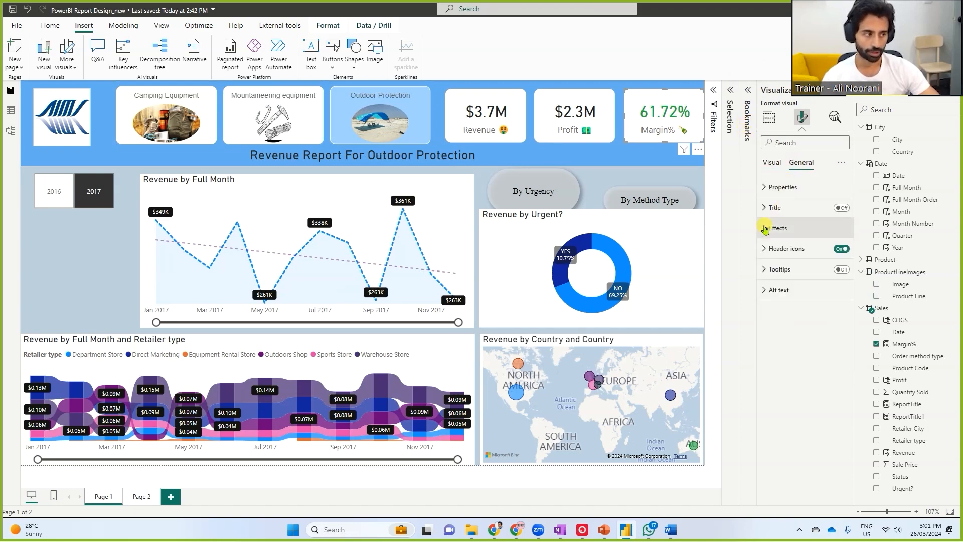
left_click(773, 250)
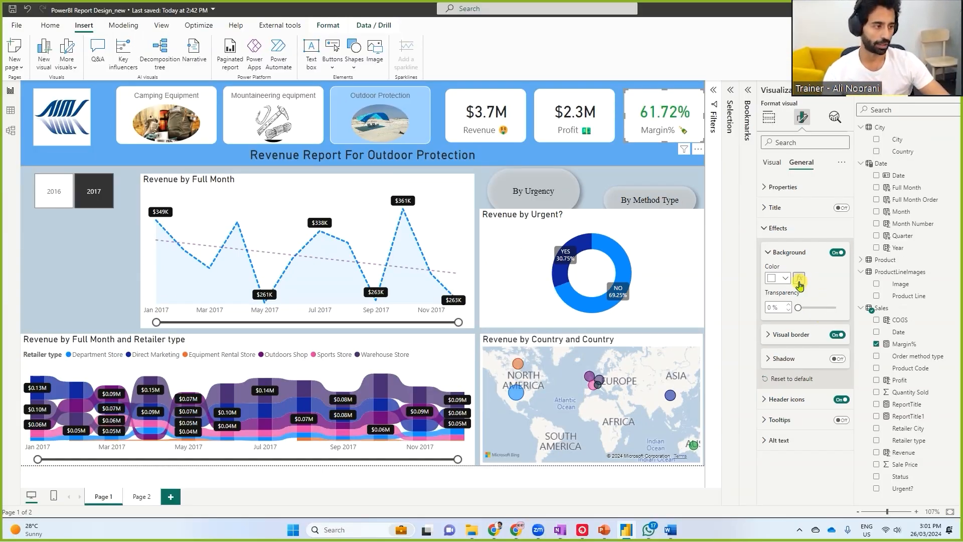
left_click(800, 274)
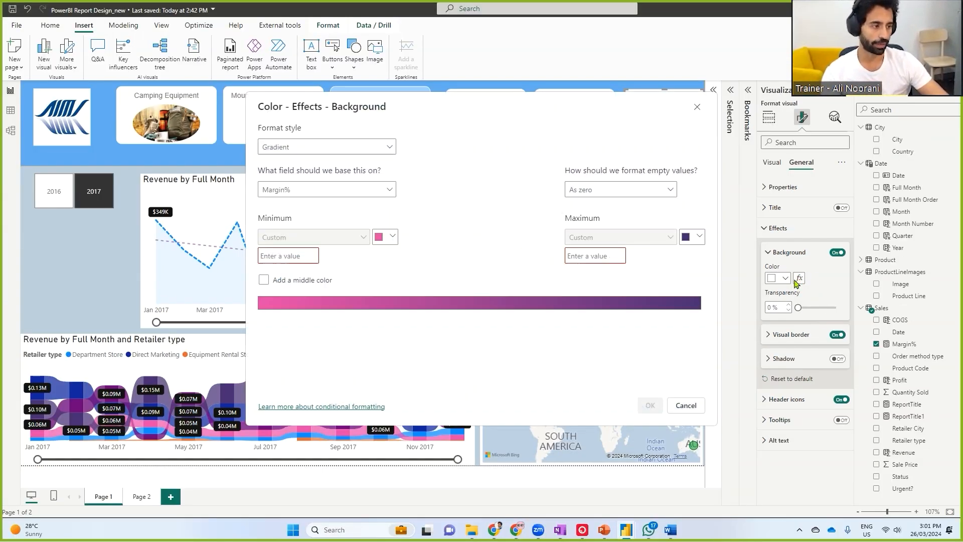
left_click(372, 147)
left_click(342, 178)
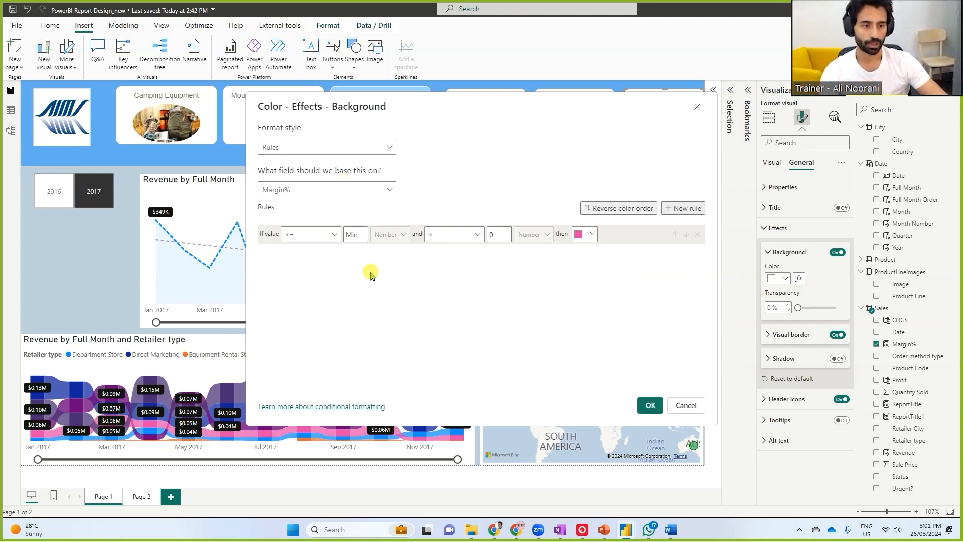
Define the first background rule so Margin% values >= 0 and < 0.5 get a white background
left_click(355, 235)
type("0")
left_click(492, 235)
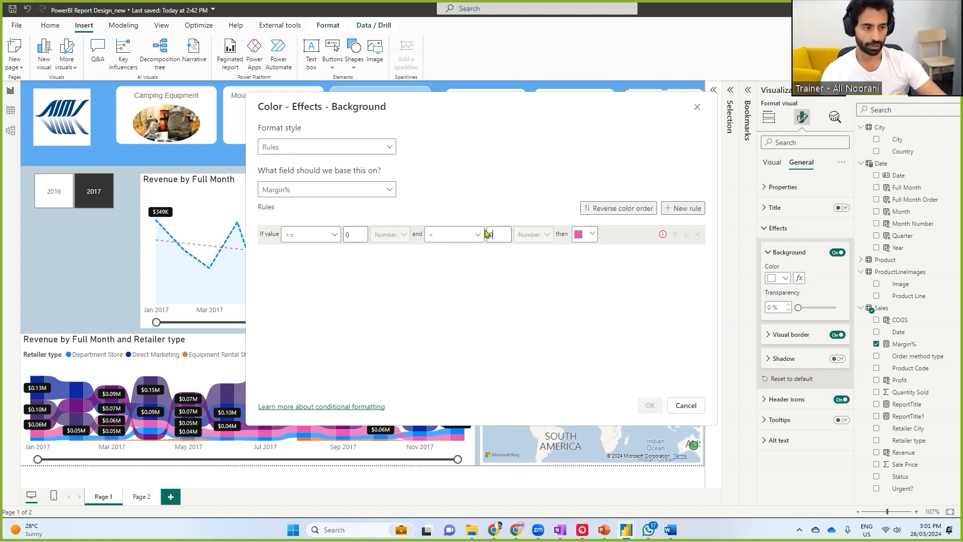
type("0.5")
left_click(584, 233)
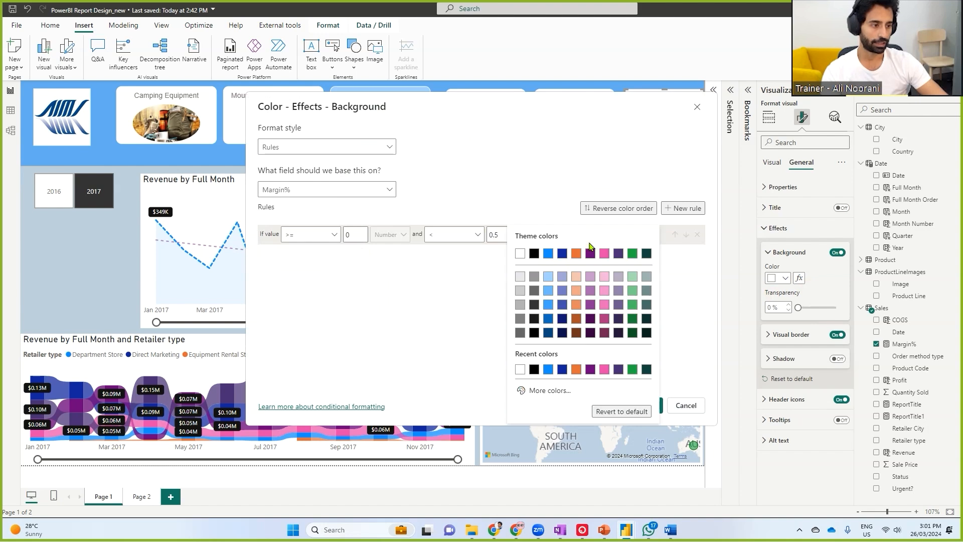
left_click(517, 255)
Add a second background rule giving values >= 0.5 and < 1 black, and apply the rules
left_click(682, 208)
left_click(344, 254)
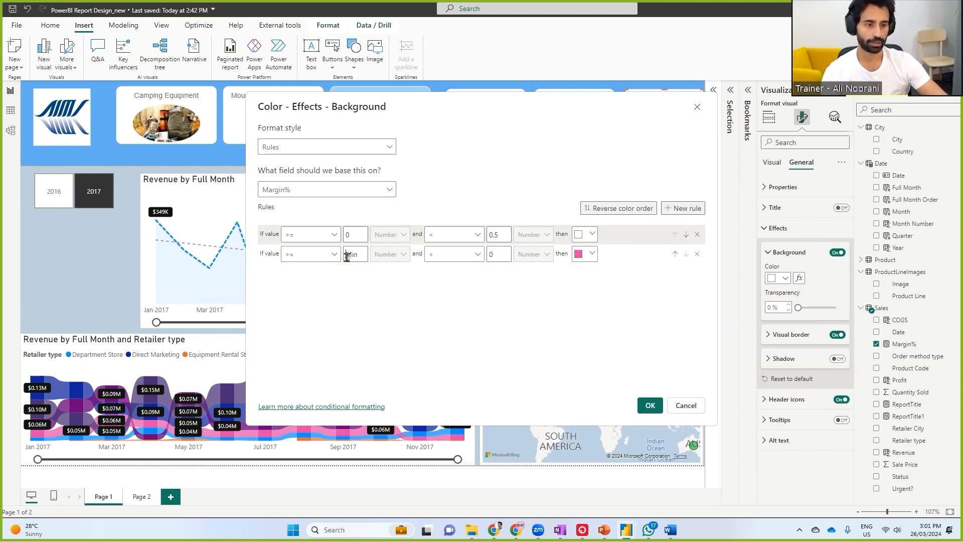
type("0.5")
left_click(497, 254)
type("1")
left_click(584, 254)
left_click(520, 255)
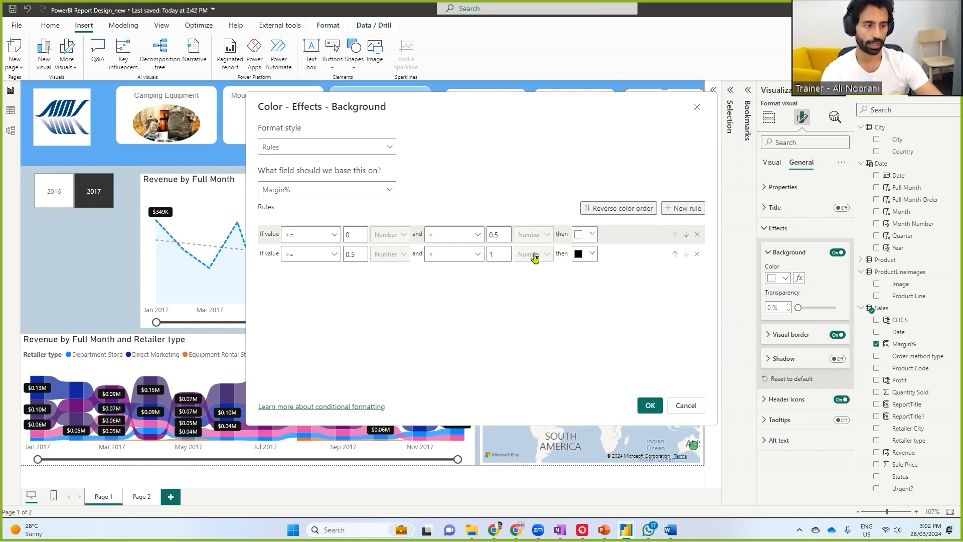
left_click(647, 405)
Filter the report by Mountaineering equipment and then Outdoor Protection to compare the Margin% card's background
left_click(305, 119)
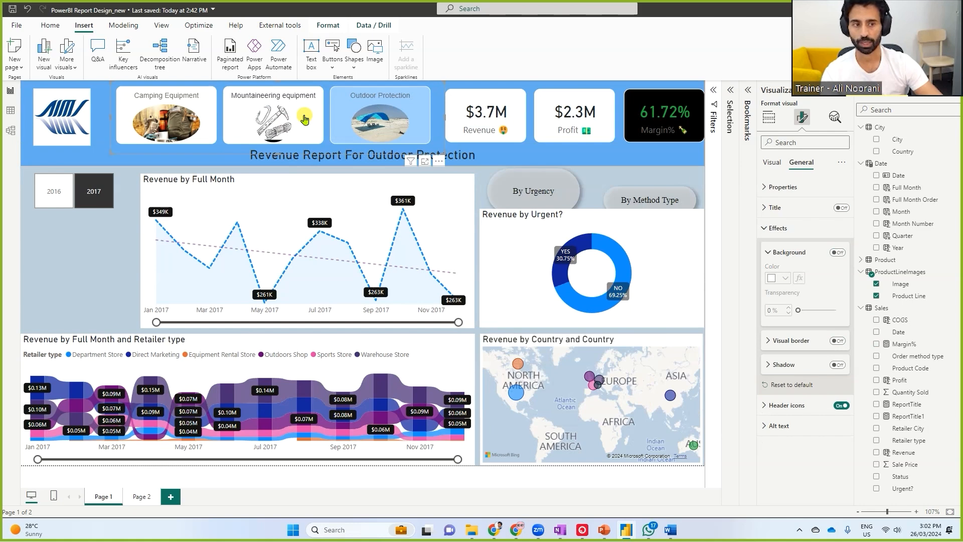
left_click(305, 119)
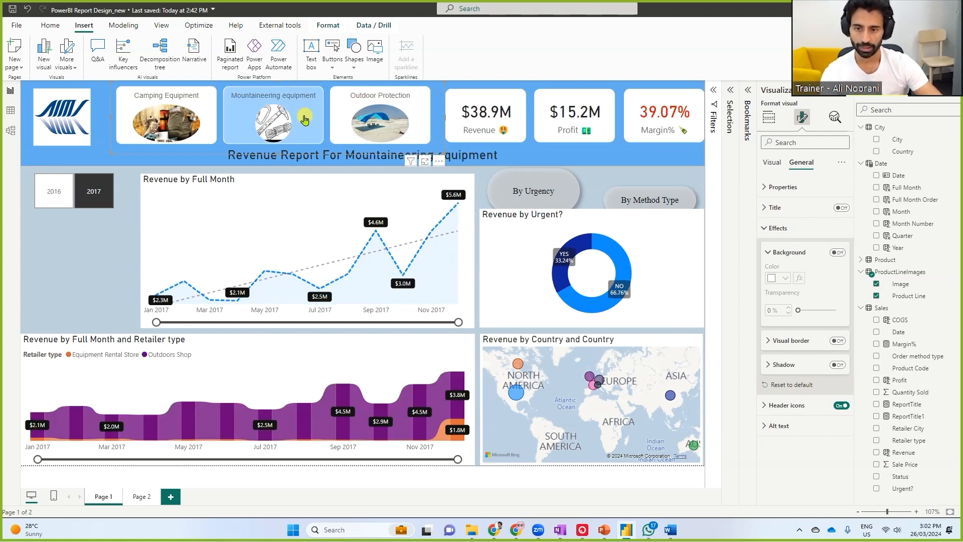
left_click(371, 116)
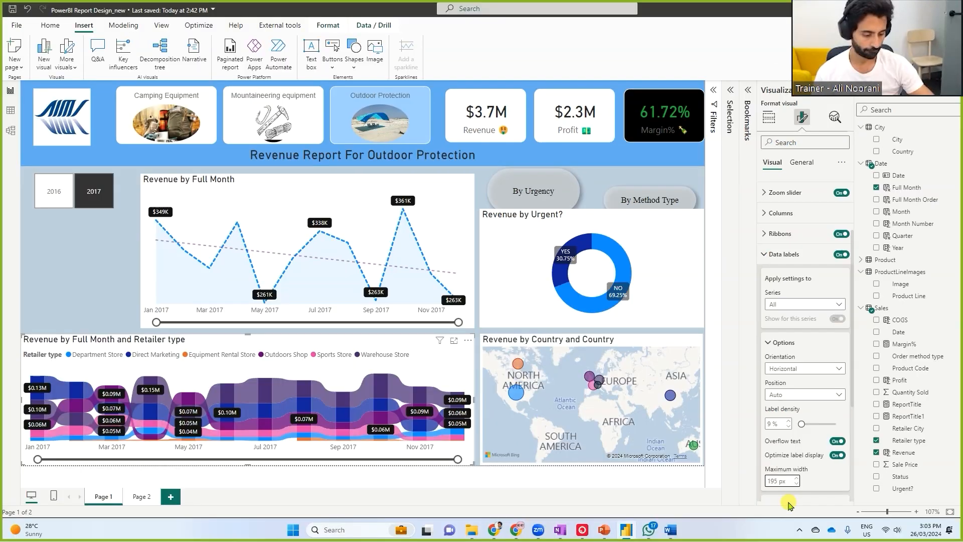
Deselect the ribbon chart and switch the revenue breakdown to the By Method Type view
left_click(82, 264)
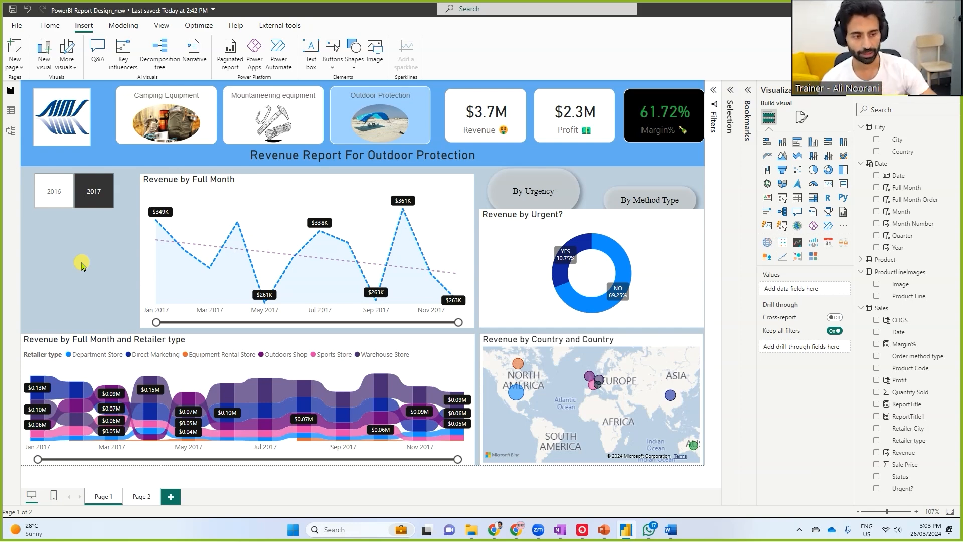
left_click(647, 201, "ctrl")
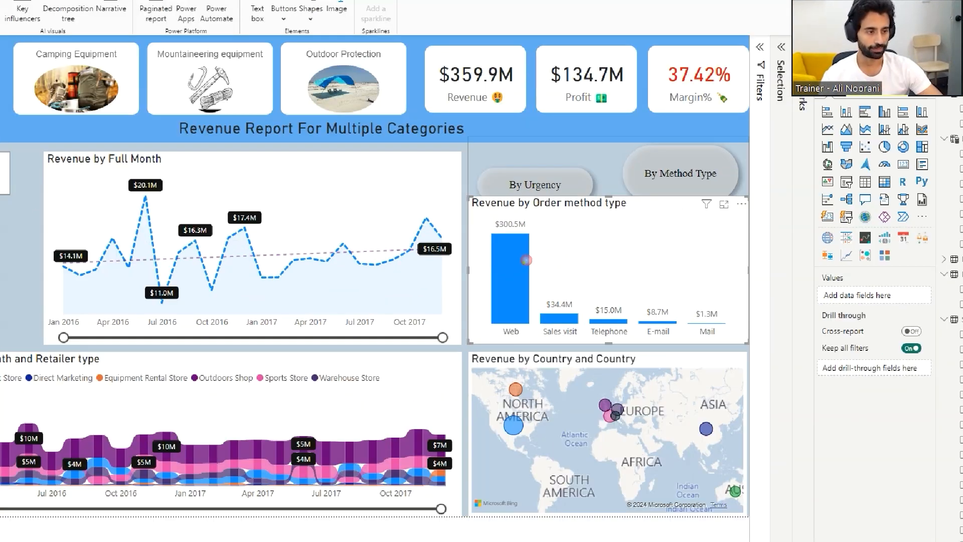
Show the column color settings of the Revenue by Order method type chart
left_click_drag(533, 262, 581, 240)
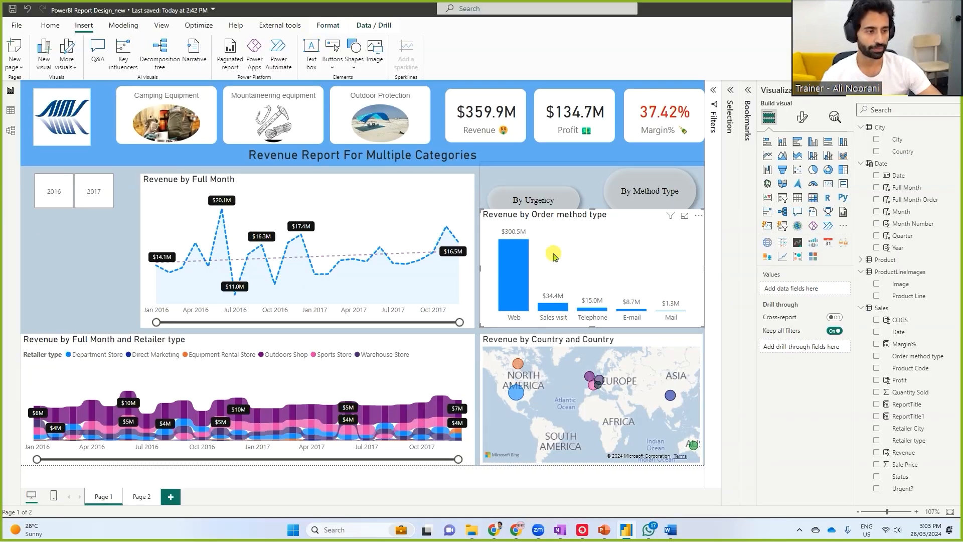
left_click(578, 268)
left_click(802, 119)
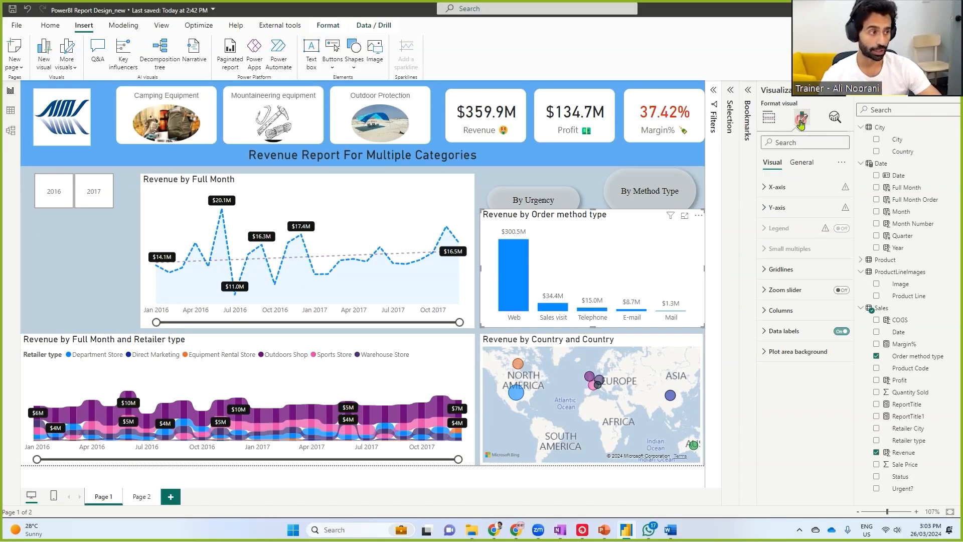
left_click(769, 312)
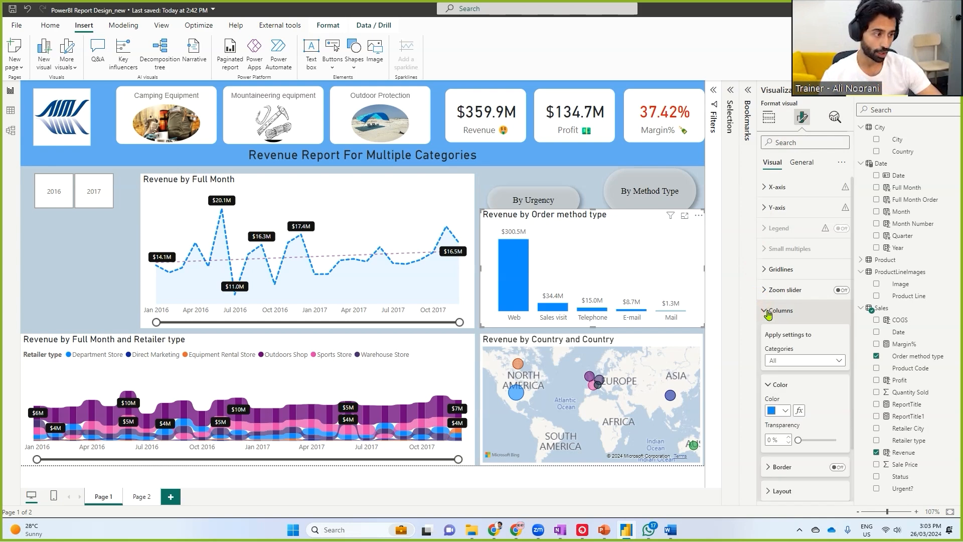
mouse_move(809, 401)
left_mouse_down()
mouse_move(788, 405)
mouse_move(798, 421)
mouse_move(811, 405)
mouse_move(523, 280)
left_mouse_up()
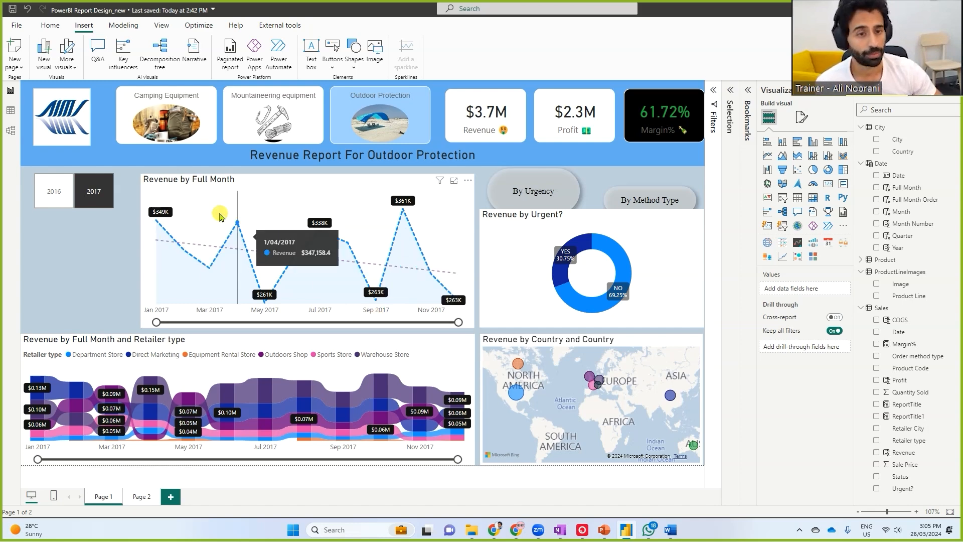
Try the purple Power BI theme on the report and switch back to the report's default theme
left_click(161, 26)
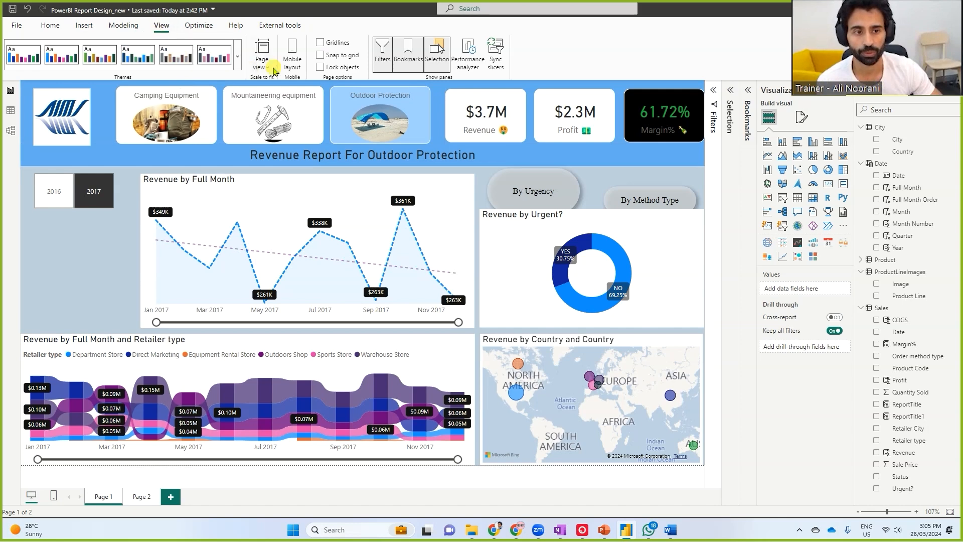
left_click(236, 57)
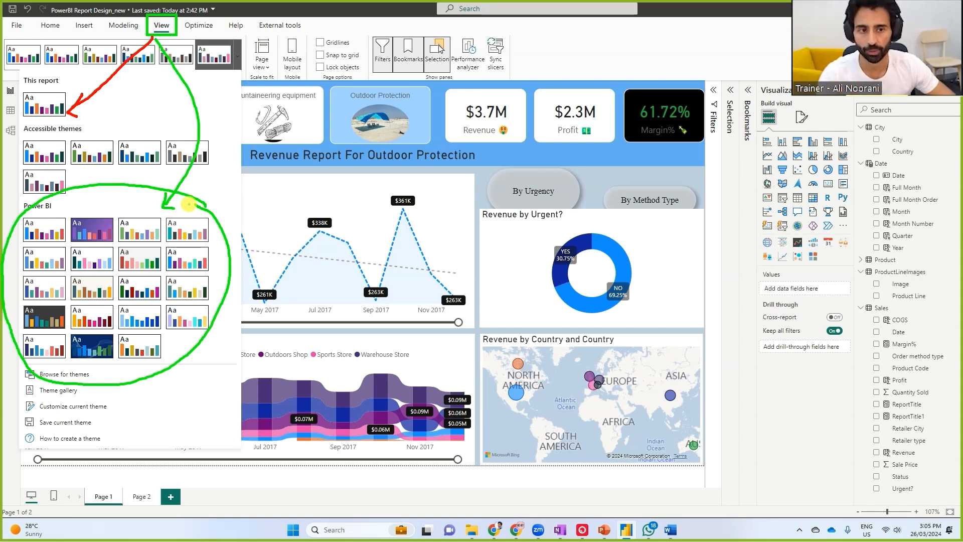
left_click(95, 232)
left_click(62, 55)
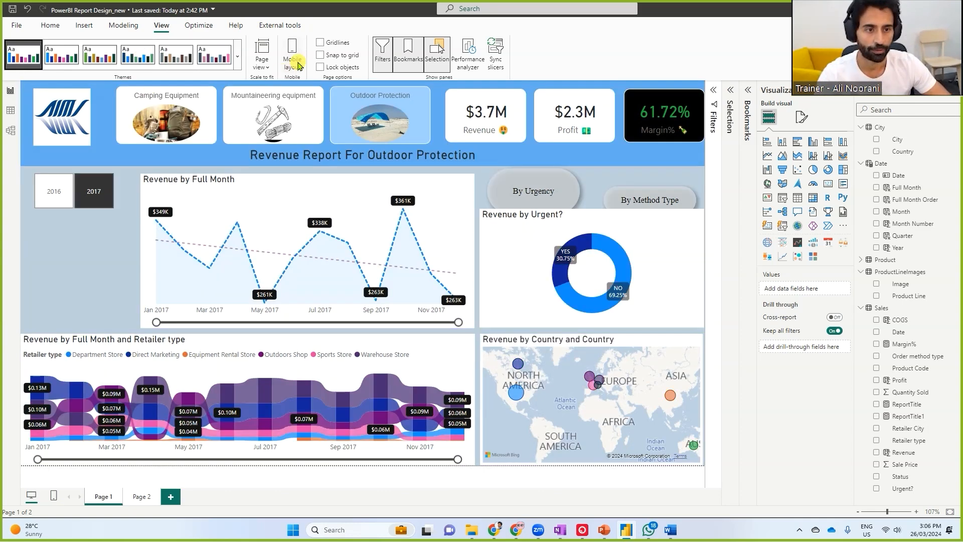
Look over the report's current theme and the accessible themes in the theme gallery, then close it
left_click(238, 56)
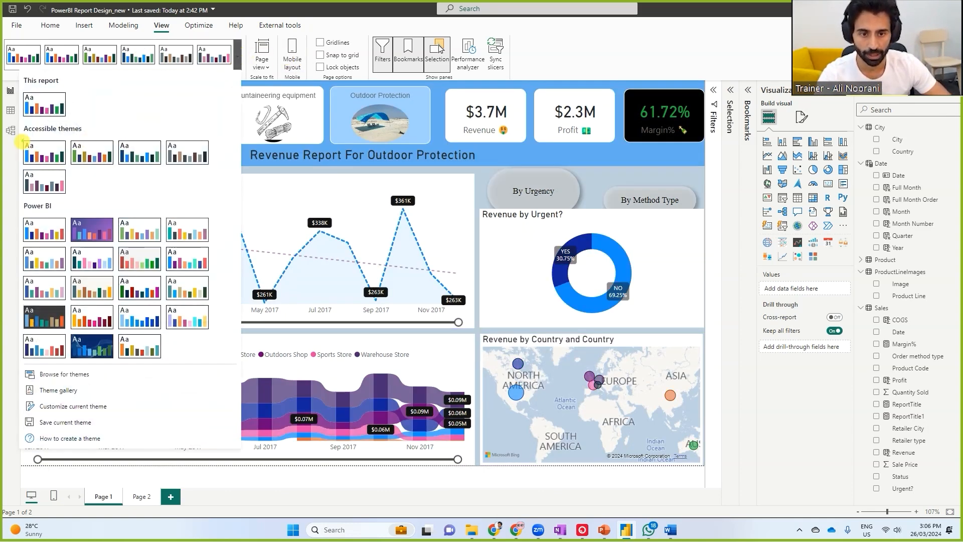
left_click_drag(20, 133, 65, 169)
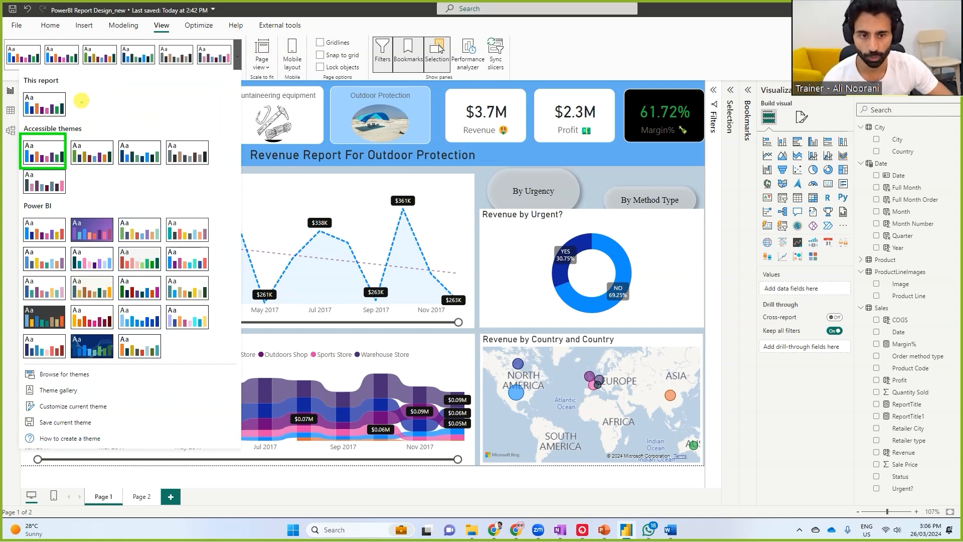
left_click_drag(62, 124, 101, 115)
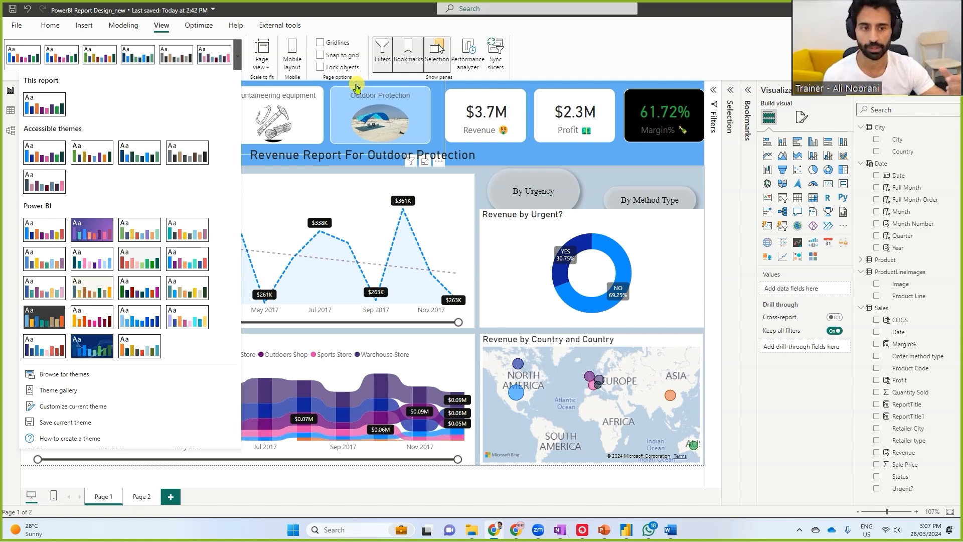
left_click(363, 9)
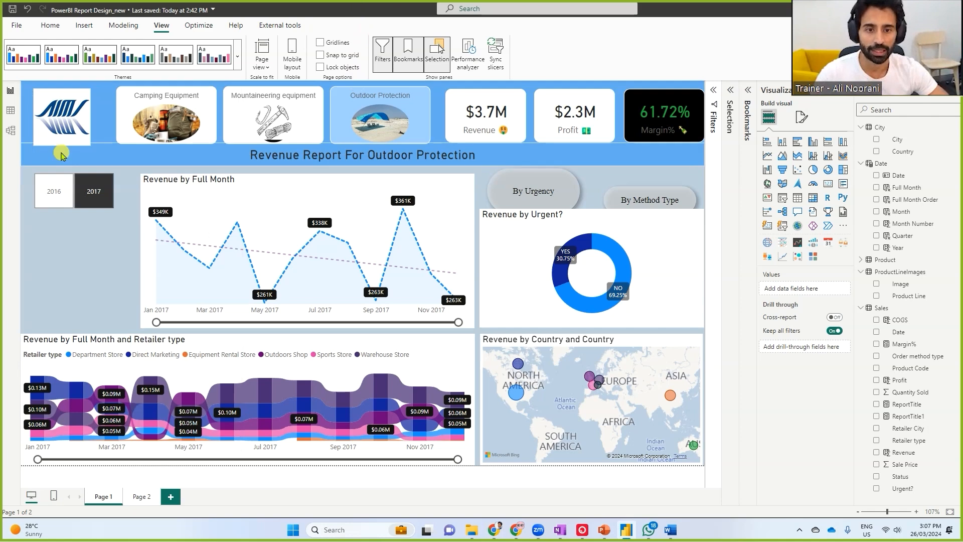
left_click(39, 120)
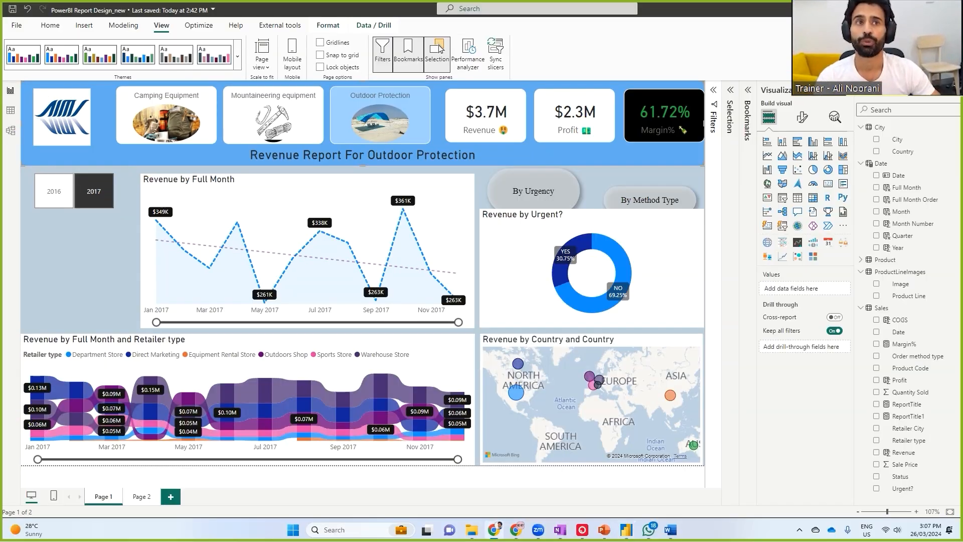
Switch to Chrome, search the web for Adobe's color picker and open the Adobe Color site
left_click(494, 530)
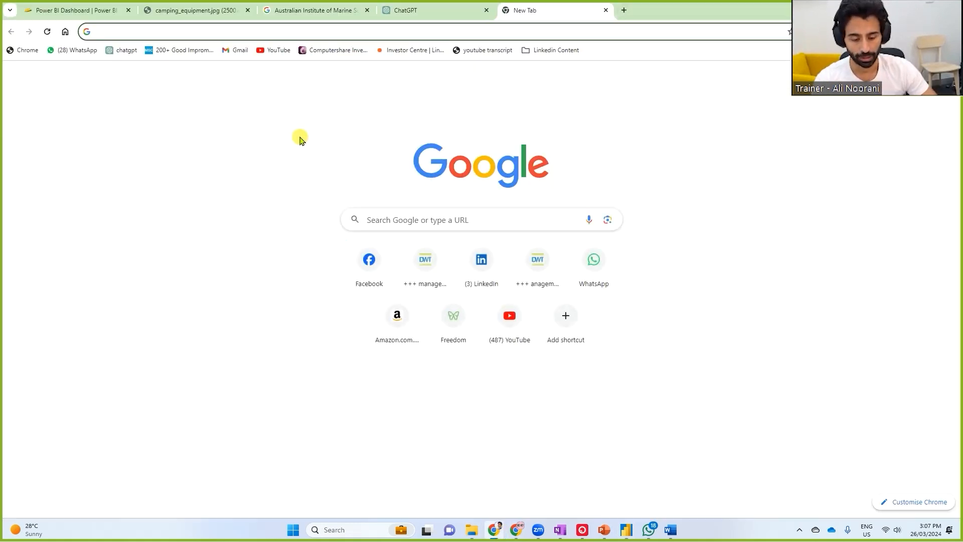
type("adobe color pi")
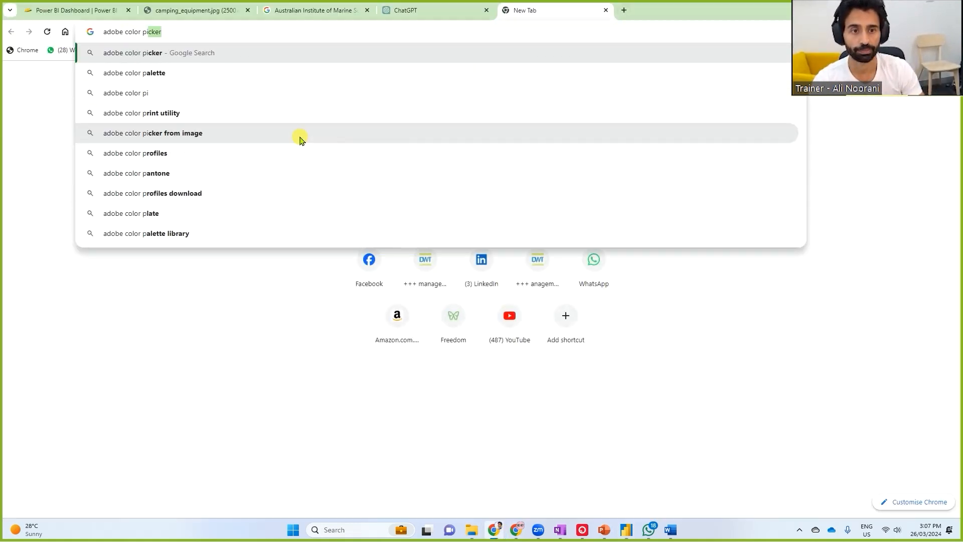
key("Return")
left_click(202, 208)
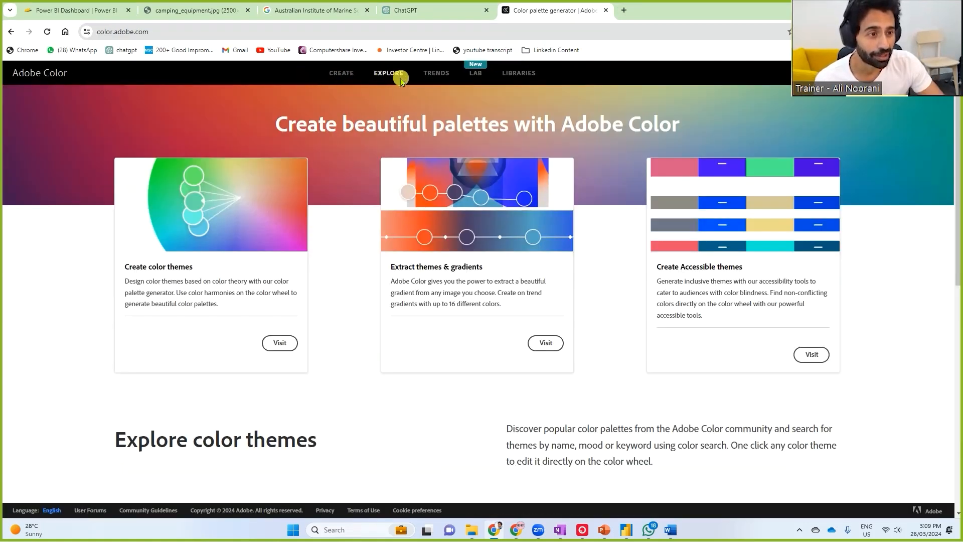
Browse the Adobe Color home page and its Explore, Trends and Lab sections
scroll(398, 75, "down", 5)
scroll(396, 74, "up", 5)
left_click(391, 73)
left_click(438, 75)
left_click(480, 73)
Open Extract Gradient in Adobe Color's Create section and load the AIMS logo image
left_click(345, 73)
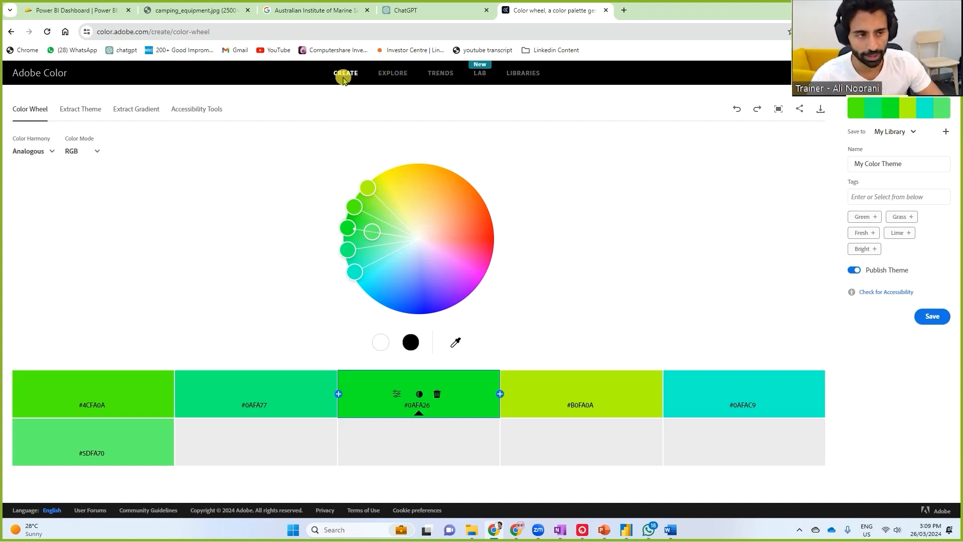
left_click(344, 79)
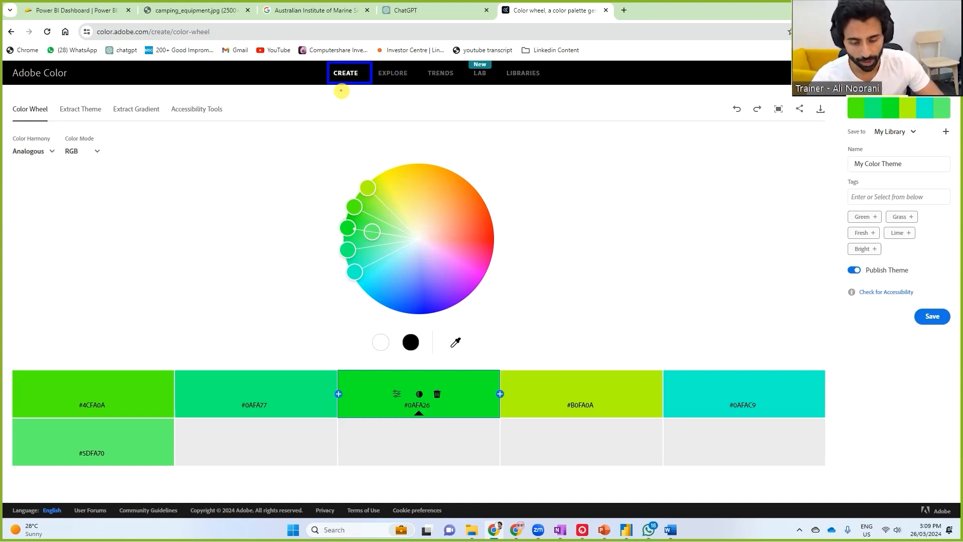
mouse_move(327, 83)
left_mouse_down()
mouse_move(111, 103)
mouse_move(125, 124)
mouse_move(168, 112)
mouse_move(160, 108)
left_mouse_up()
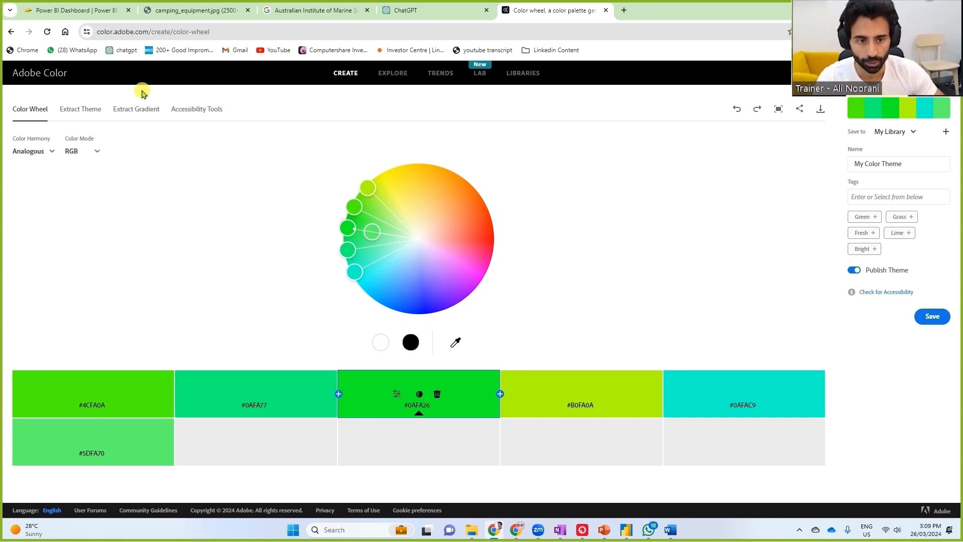
left_click(137, 115)
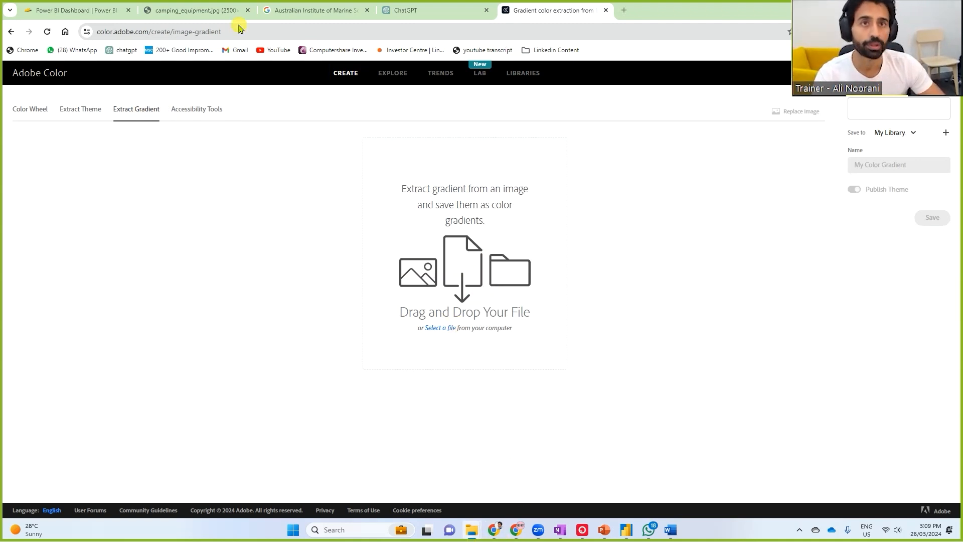
left_click_drag(241, 25, 485, 298)
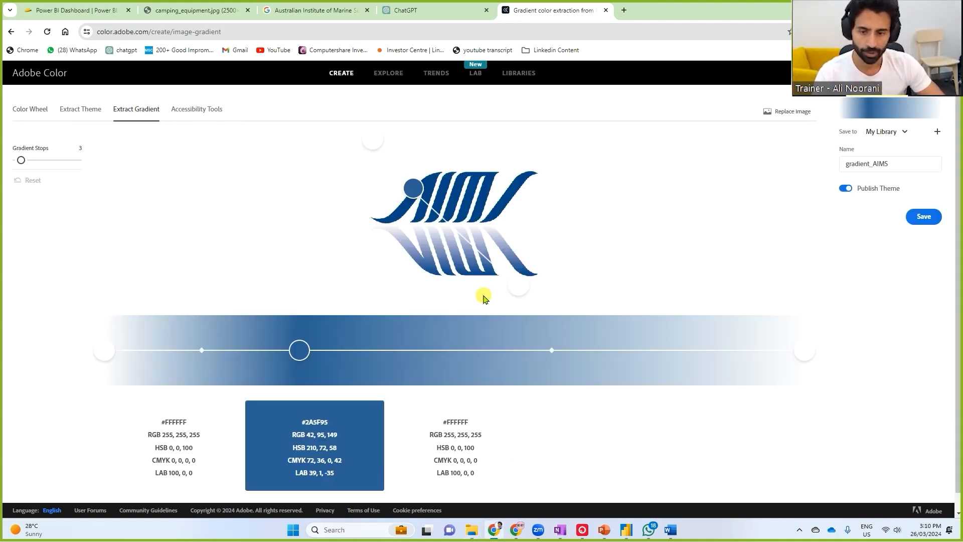
Place the three gradient color points on blue areas of the AIMS logo, picking #BEC5E2, #014586 and #5875AD
left_click_drag(516, 284, 478, 237)
left_click_drag(418, 188, 437, 183)
mouse_move(377, 139)
left_mouse_down()
mouse_move(366, 137)
mouse_move(494, 254)
mouse_move(483, 271)
mouse_move(479, 262)
left_mouse_up()
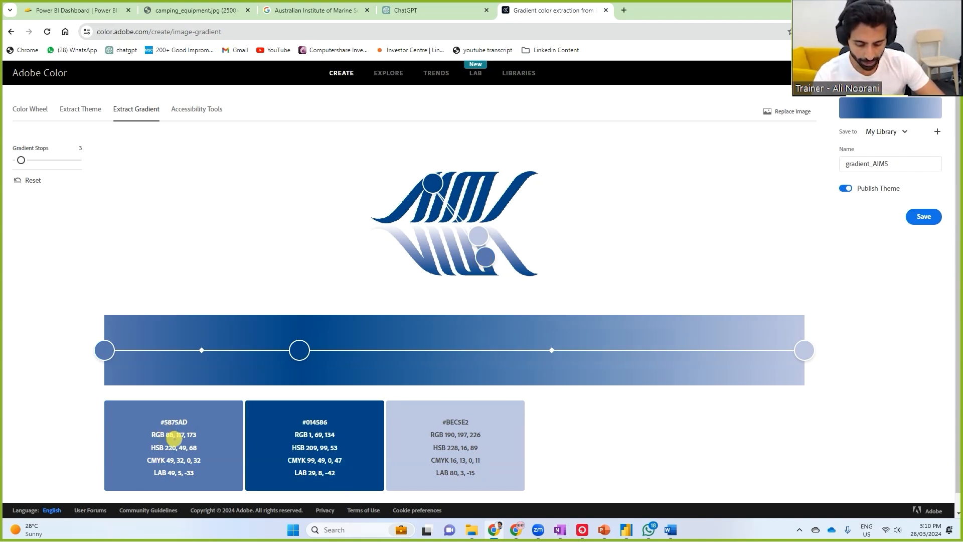
left_click_drag(155, 414, 193, 430)
left_click_drag(298, 413, 335, 431)
mouse_move(437, 413)
left_mouse_down()
mouse_move(450, 430)
mouse_move(476, 431)
left_mouse_up()
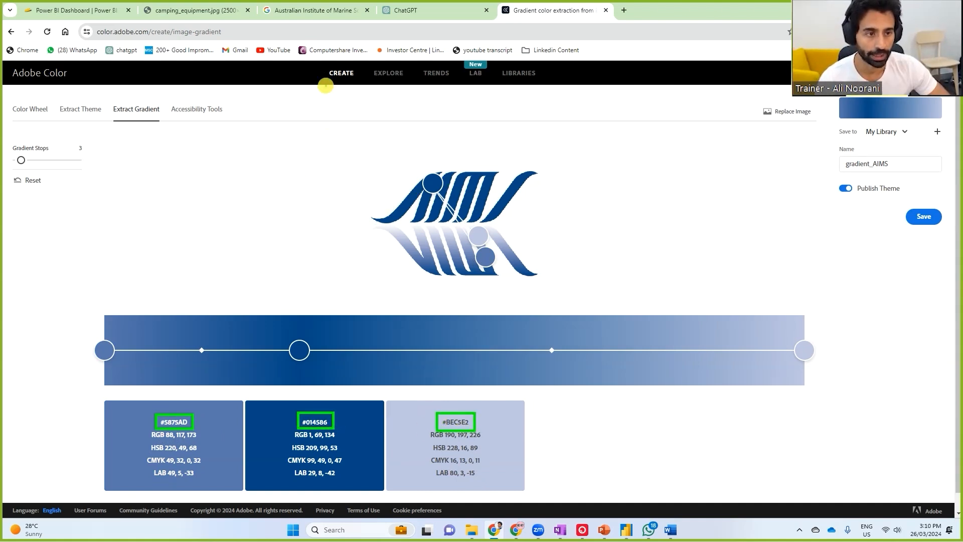
mouse_move(322, 62)
left_mouse_down()
mouse_move(359, 87)
mouse_move(280, 74)
mouse_move(171, 96)
mouse_move(179, 102)
left_mouse_up()
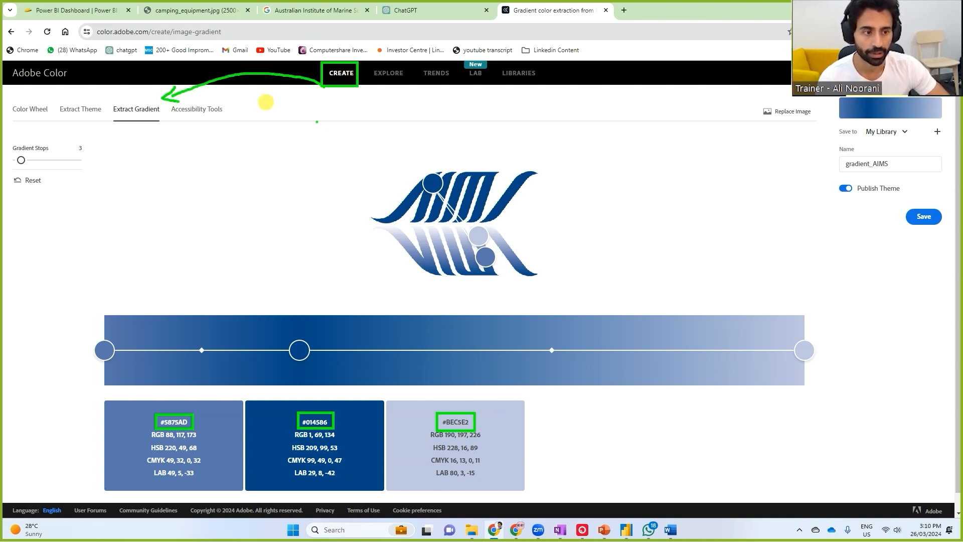
mouse_move(551, 170)
left_mouse_down()
mouse_move(363, 196)
mouse_move(457, 286)
mouse_move(558, 175)
left_mouse_up()
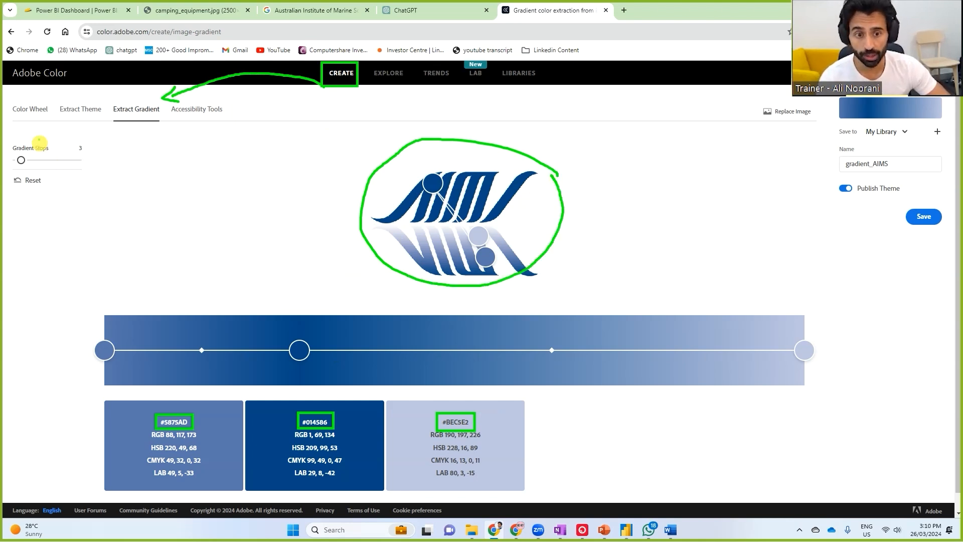
mouse_move(92, 145)
left_mouse_down()
mouse_move(64, 150)
mouse_move(126, 179)
left_mouse_up()
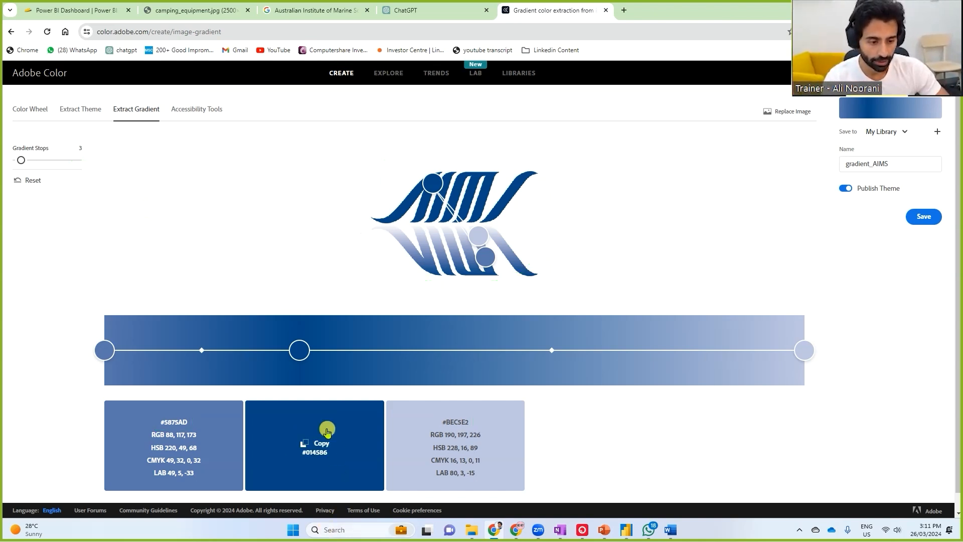
Copy the hex code #014586 of the extracted dark blue
left_click(320, 446)
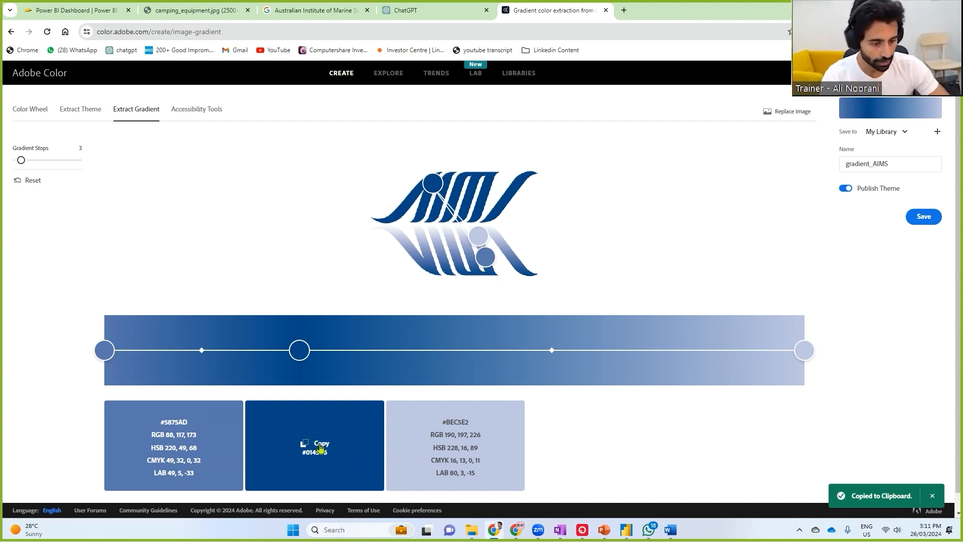
left_click(320, 446)
mouse_move(320, 445)
left_mouse_down()
mouse_move(853, 476)
mouse_move(898, 464)
mouse_move(898, 494)
left_mouse_up()
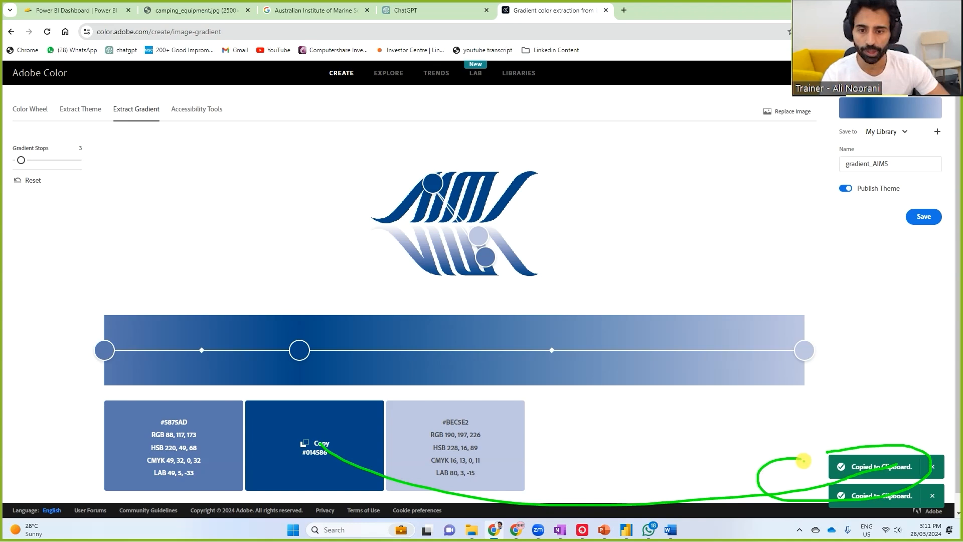
Switch to Power BI and open the report's current theme for customization
left_click(628, 531)
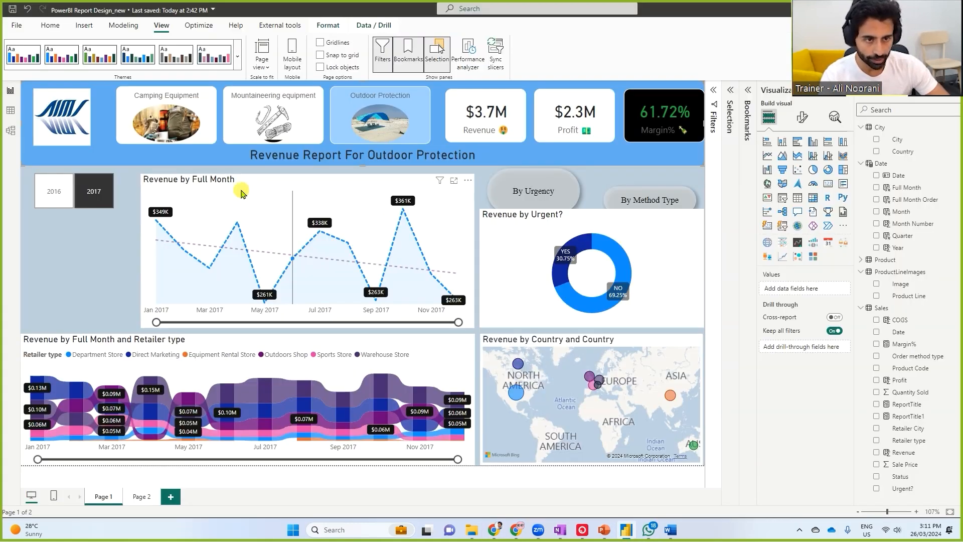
left_click(238, 59)
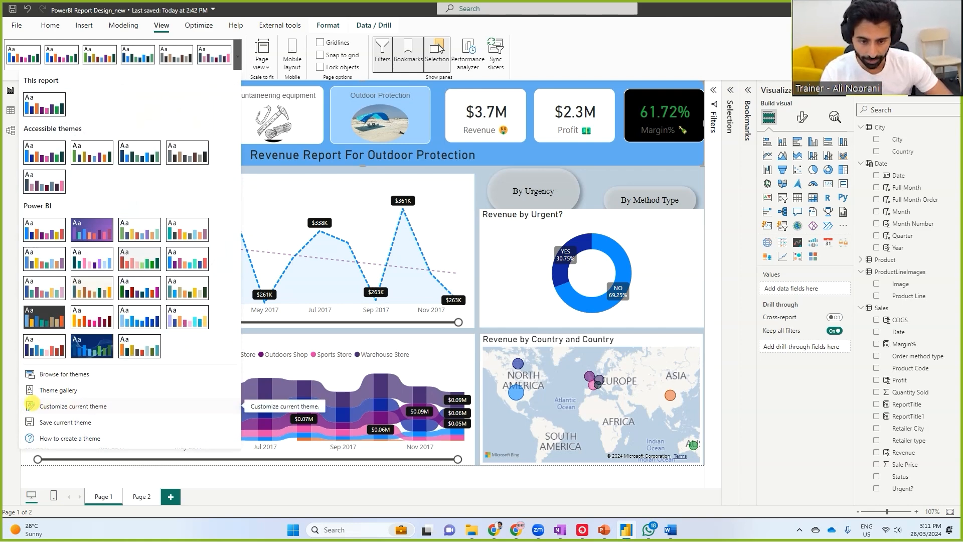
left_click_drag(20, 398, 110, 415)
left_click(108, 414)
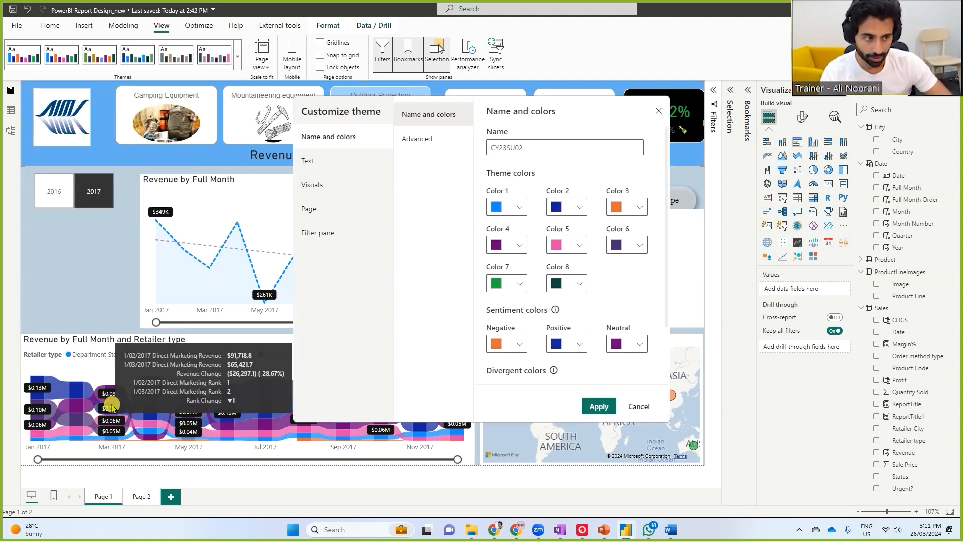
Set the theme's Color 1 to the copied dark blue #014586 and apply the customized theme
left_click(521, 208)
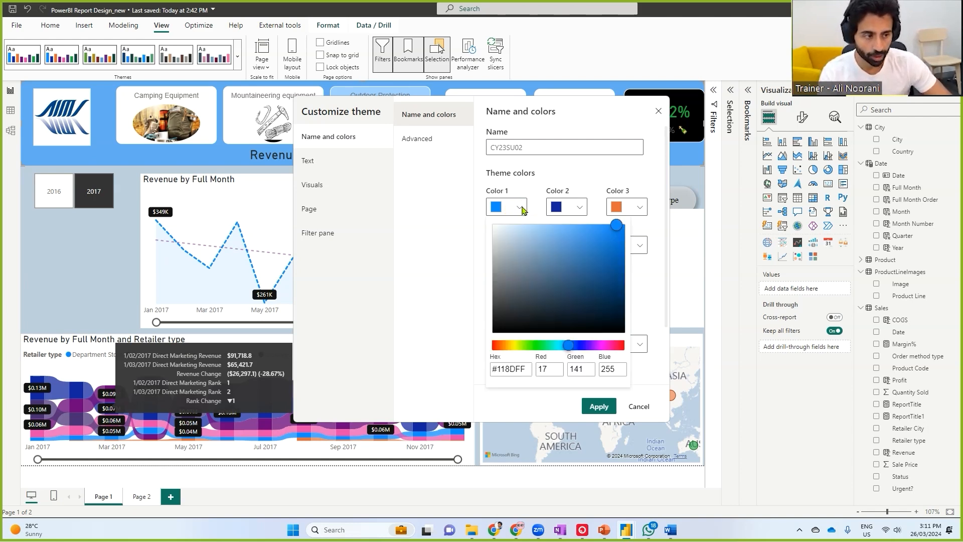
left_click(512, 369)
key("ctrl+v")
mouse_move(518, 381)
left_mouse_down()
mouse_move(487, 363)
mouse_move(532, 381)
mouse_move(622, 292)
left_mouse_up()
left_click_drag(622, 292, 625, 309)
left_click(599, 406)
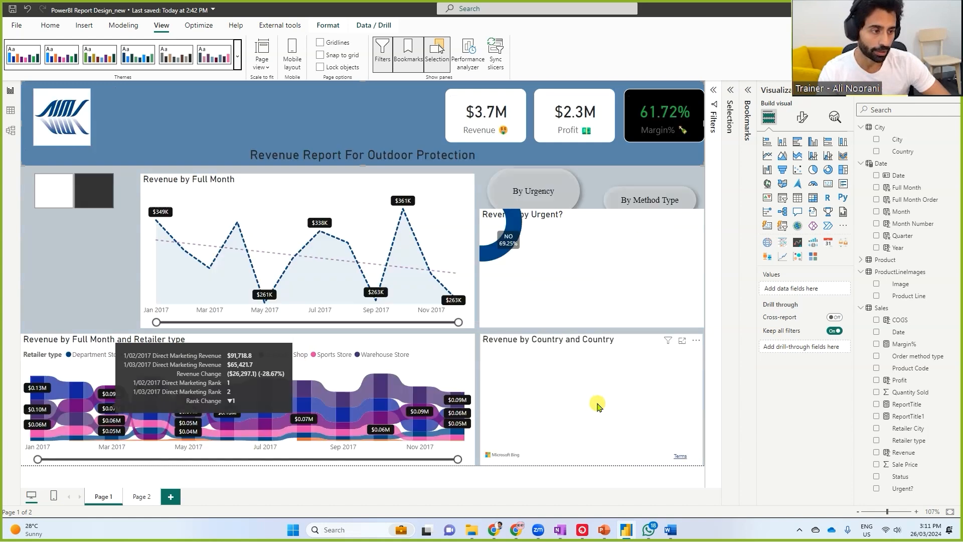
left_click_drag(588, 151, 607, 151)
left_click_drag(619, 260, 630, 254)
left_click_drag(502, 395, 520, 388)
mouse_move(150, 222)
left_mouse_down()
mouse_move(185, 253)
mouse_move(351, 276)
left_mouse_up()
key("Escape")
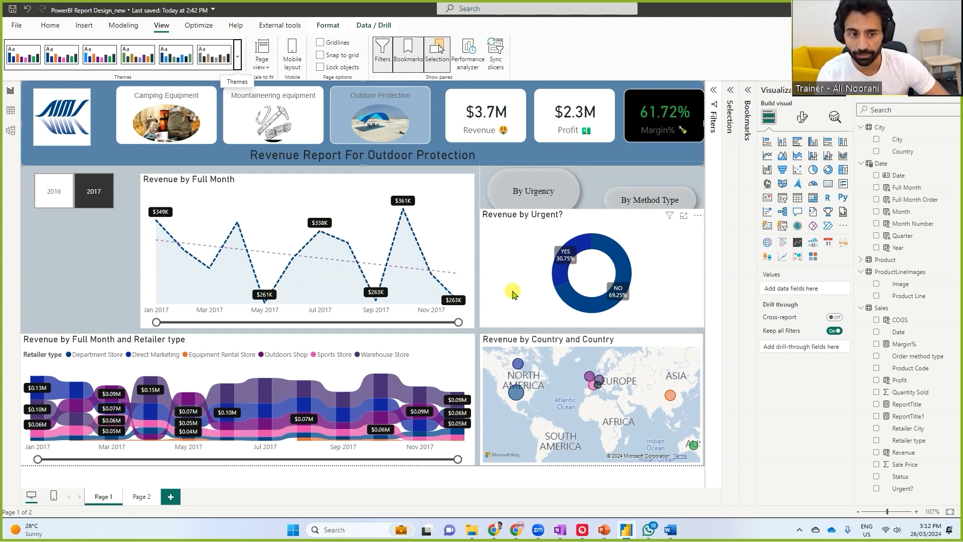
Switch back to Adobe Color in Chrome and copy the dark blue hex code #014586 again
mouse_move(515, 531)
left_click(515, 471)
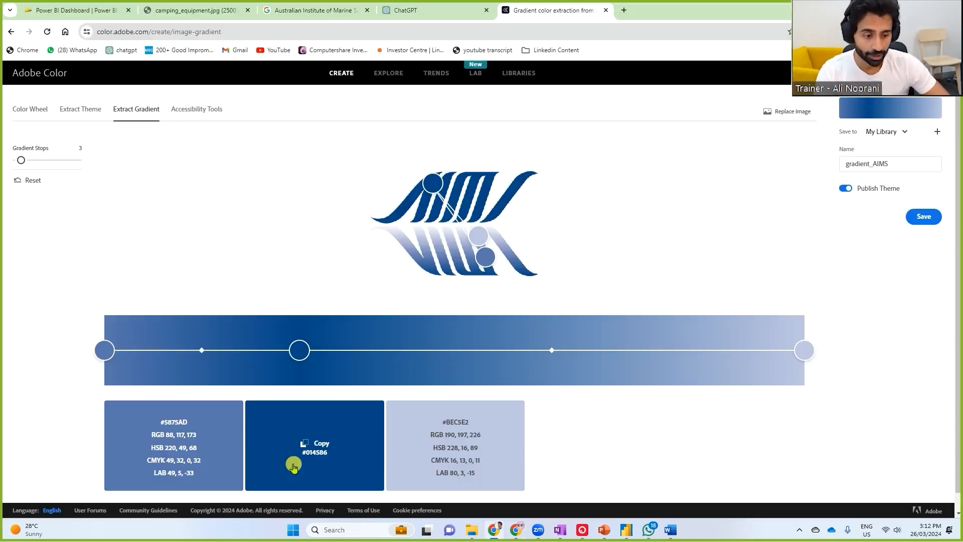
left_click(322, 449)
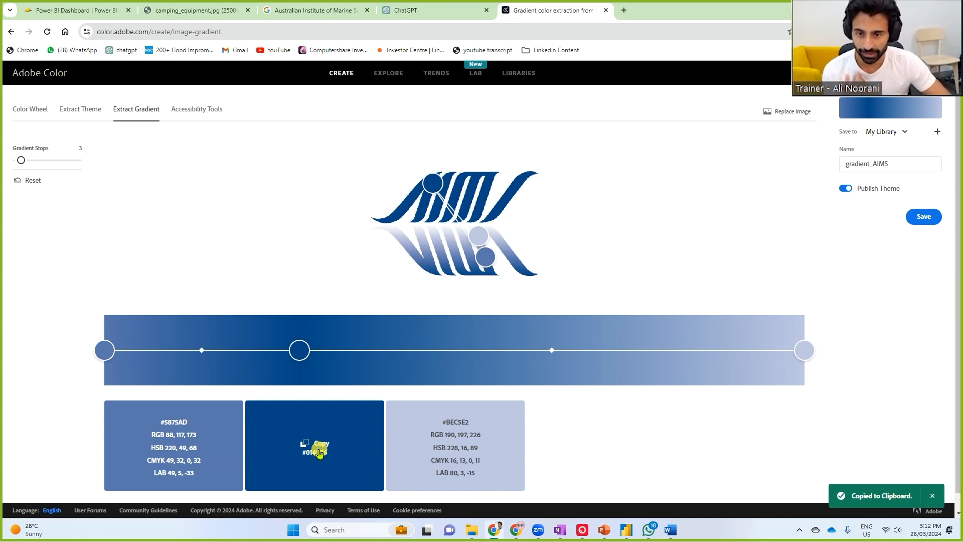
Switch to the Color Wheel and set the color harmony to Complementary
left_click(28, 114)
left_click(50, 151)
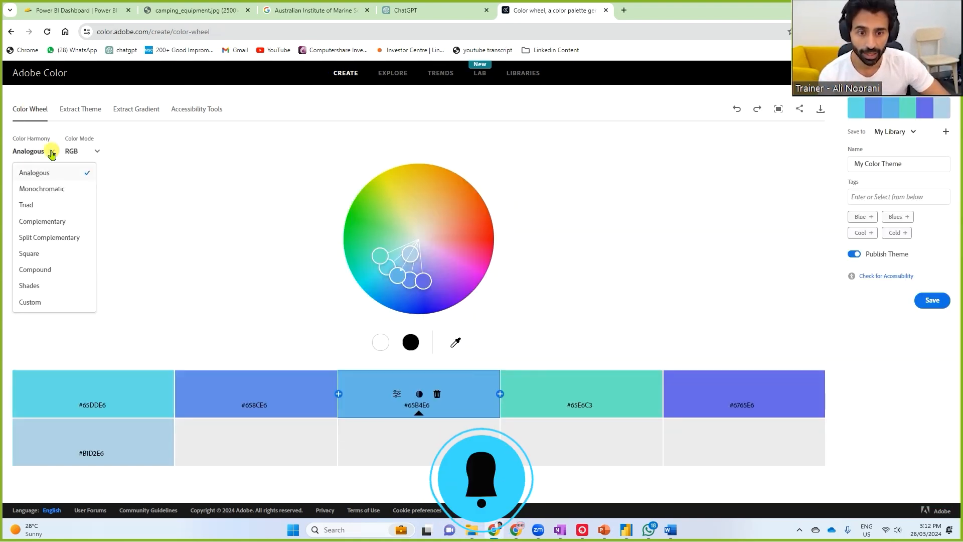
left_click(42, 221)
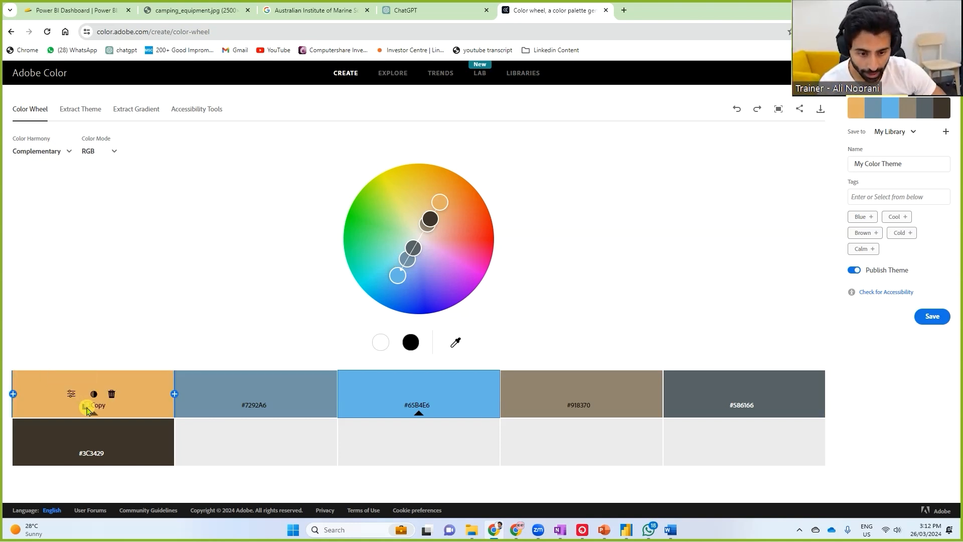
Show the first swatch's color values and try to replace its hex code with the copied one
left_click(71, 394)
scroll(75, 394, "down", 2)
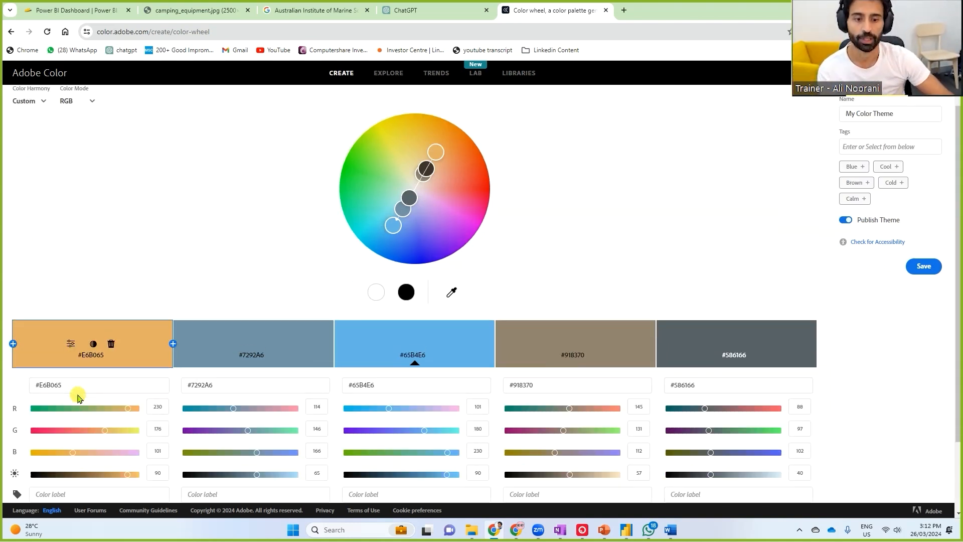
left_click(67, 338)
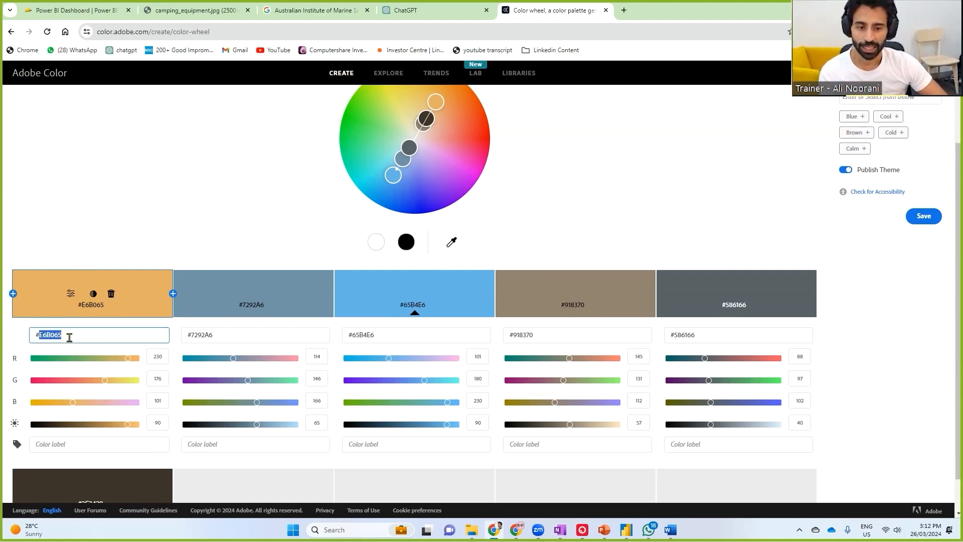
left_click(67, 339)
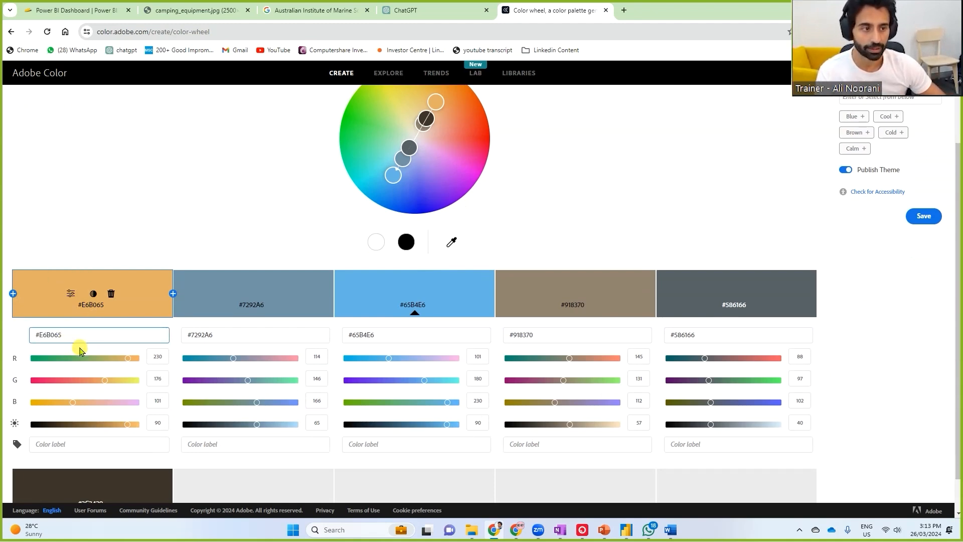
Return to the extracted AIMS logo gradient and copy the blue hex code #2A5F95
scroll(166, 266, "up", 2)
left_click(134, 109)
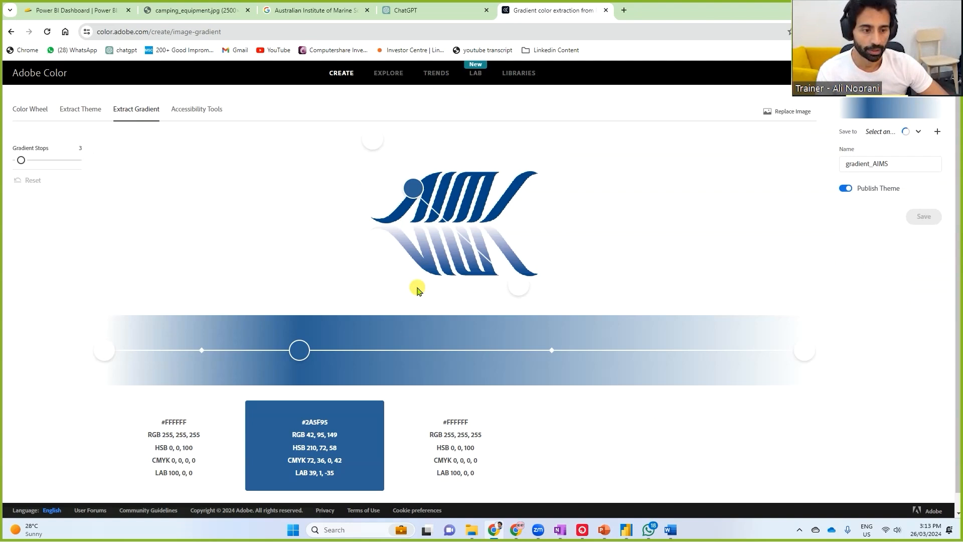
left_click(315, 446)
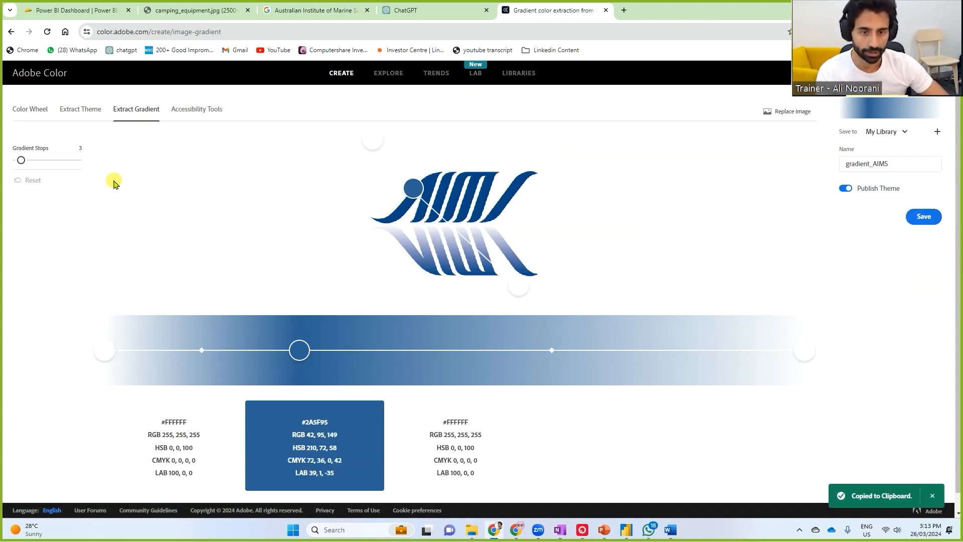
Set the Color Wheel's first swatch to the copied #2A5F95 and the color harmony to Complementary
left_click(22, 110)
double_click(81, 436)
key("ctrl+v")
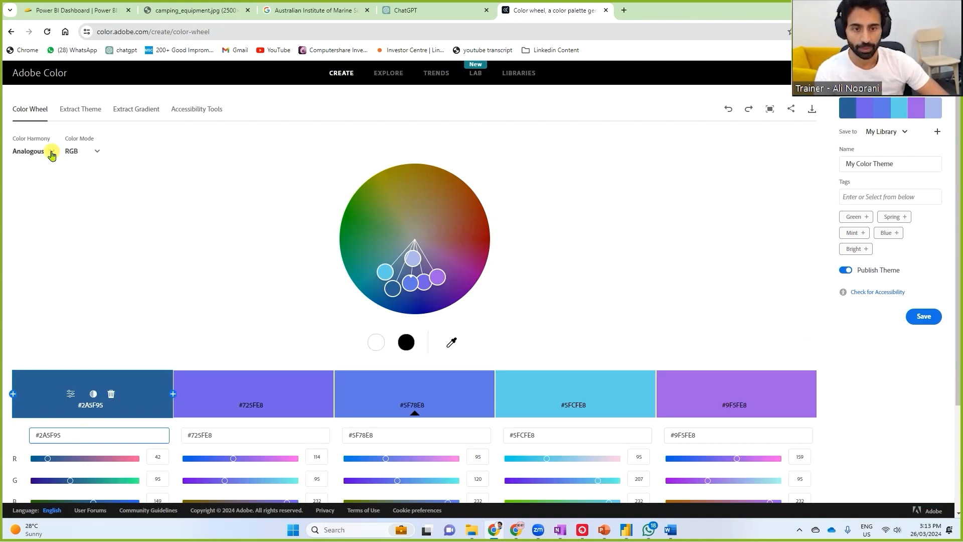
left_click(47, 151)
left_click(49, 224)
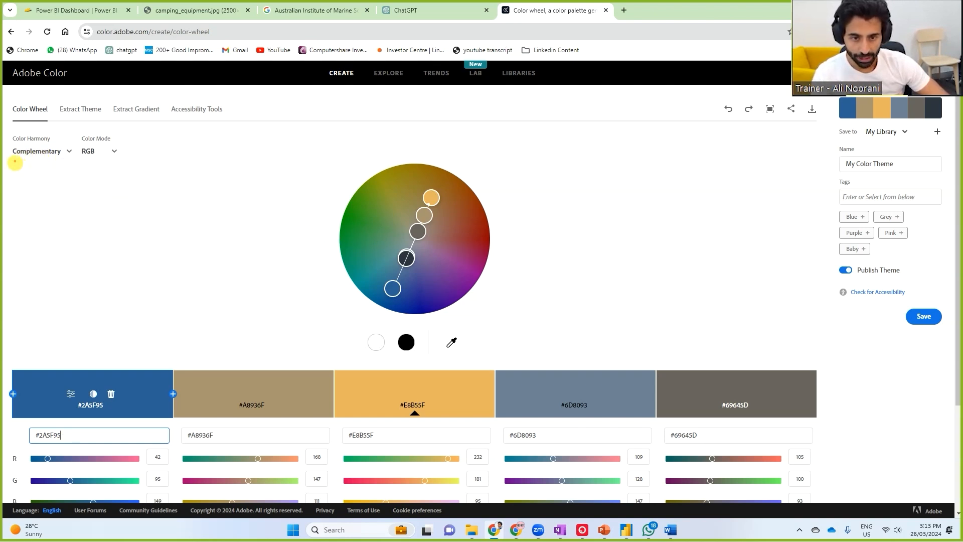
mouse_move(9, 161)
left_mouse_down()
mouse_move(64, 161)
mouse_move(73, 132)
left_mouse_up()
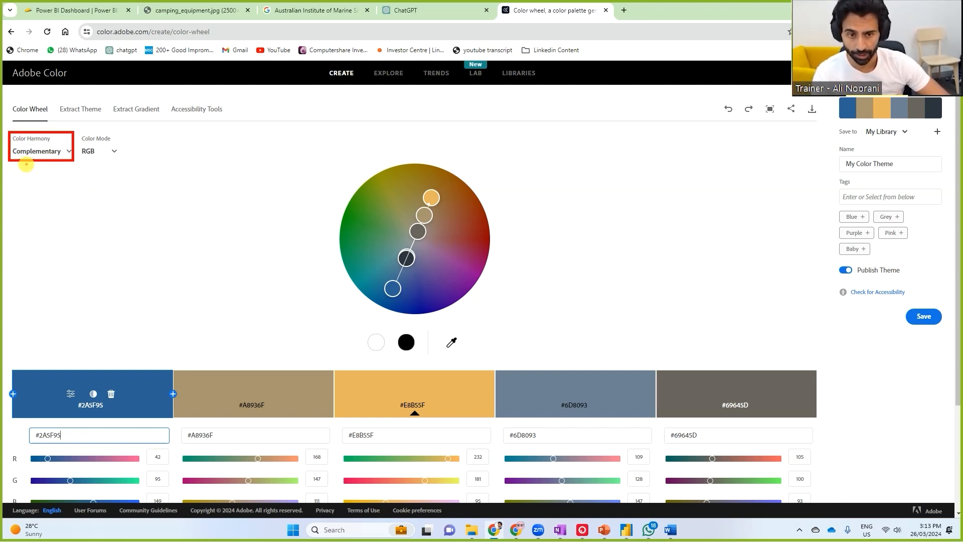
mouse_move(26, 163)
left_mouse_down()
mouse_move(23, 267)
mouse_move(65, 382)
left_mouse_up()
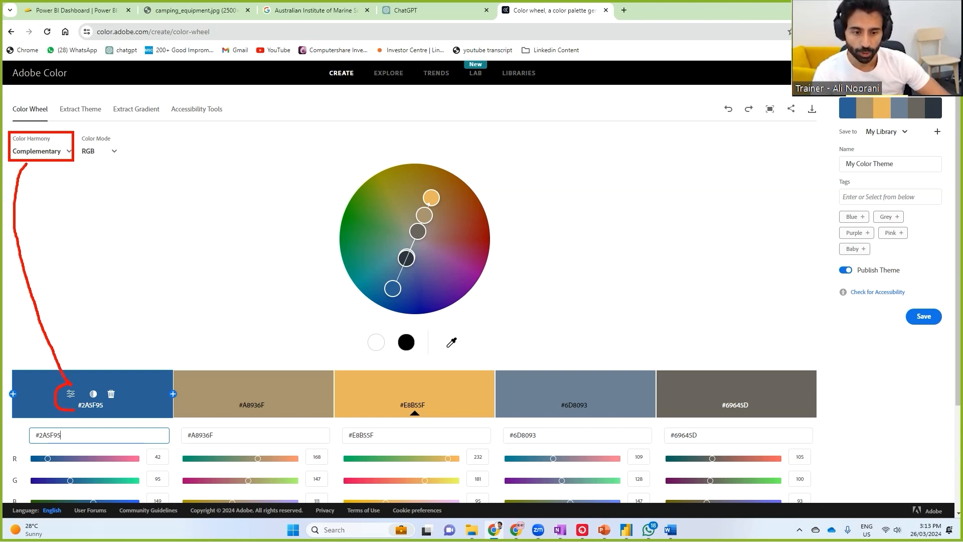
left_click_drag(65, 428, 62, 424)
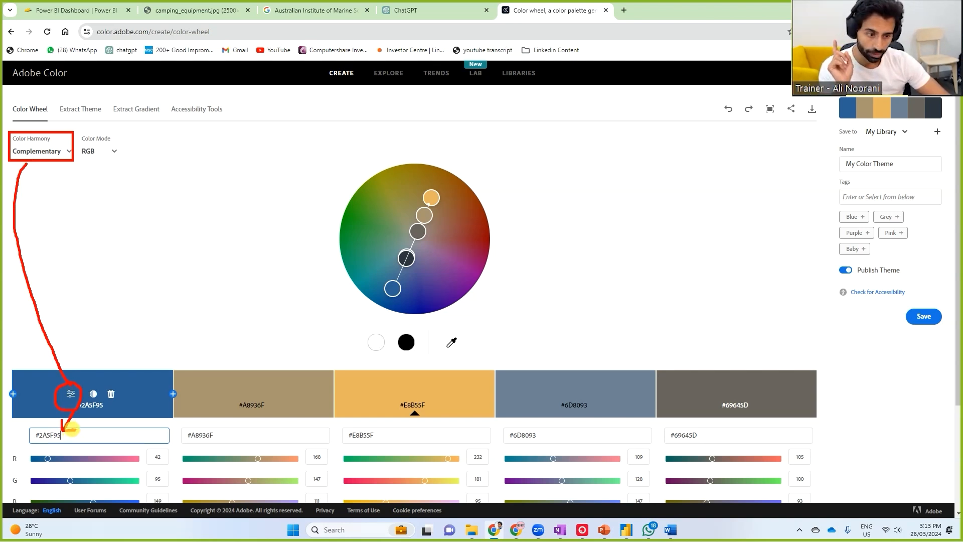
mouse_move(434, 402)
left_mouse_down()
mouse_move(457, 246)
mouse_move(439, 206)
left_mouse_up()
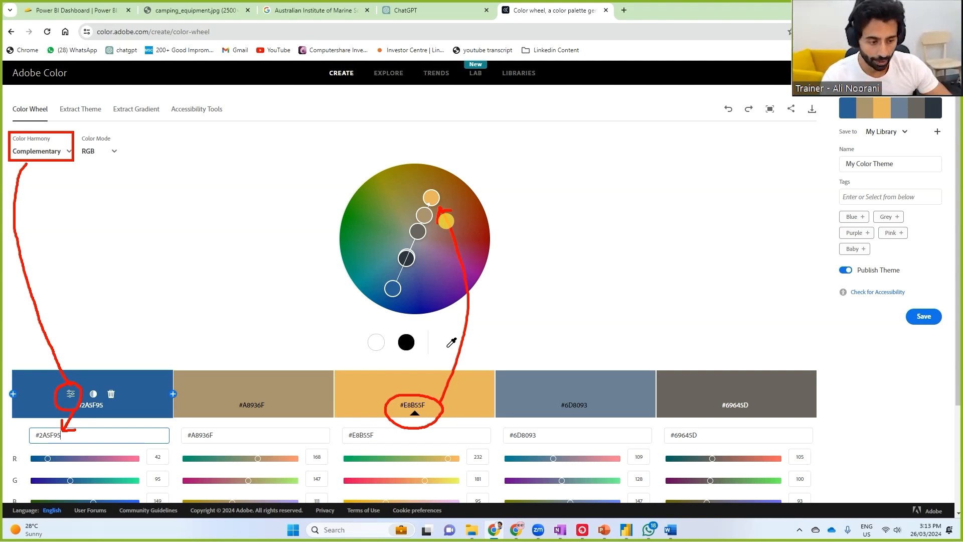
key("Escape")
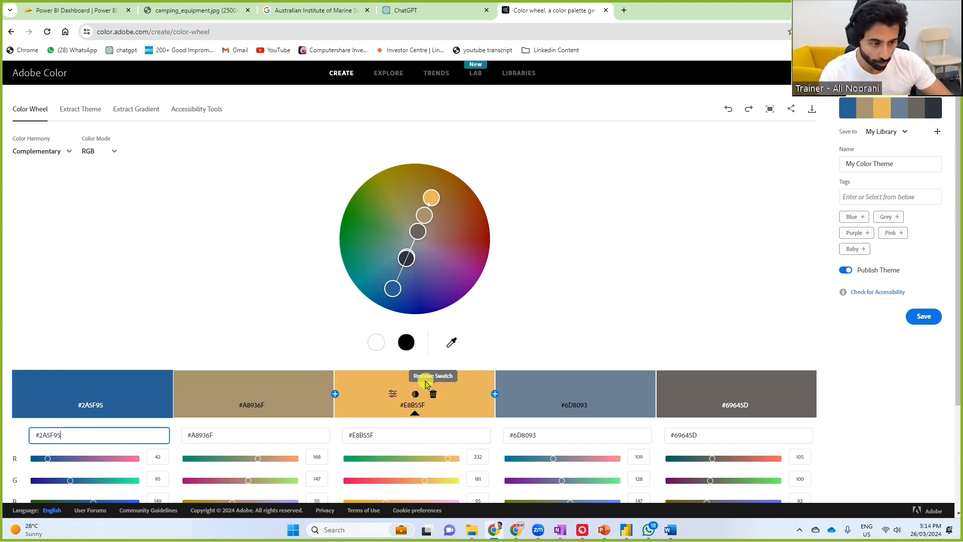
Copy the complementary orange's hex code #E8B55F and switch to Power BI to customize the report's current theme
left_click(372, 437)
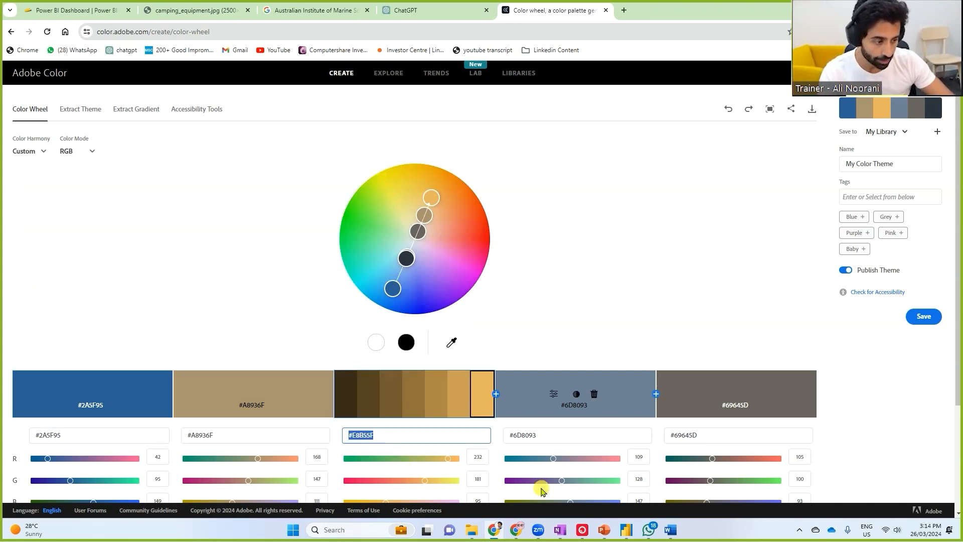
key("alt+Tab")
left_click(238, 61)
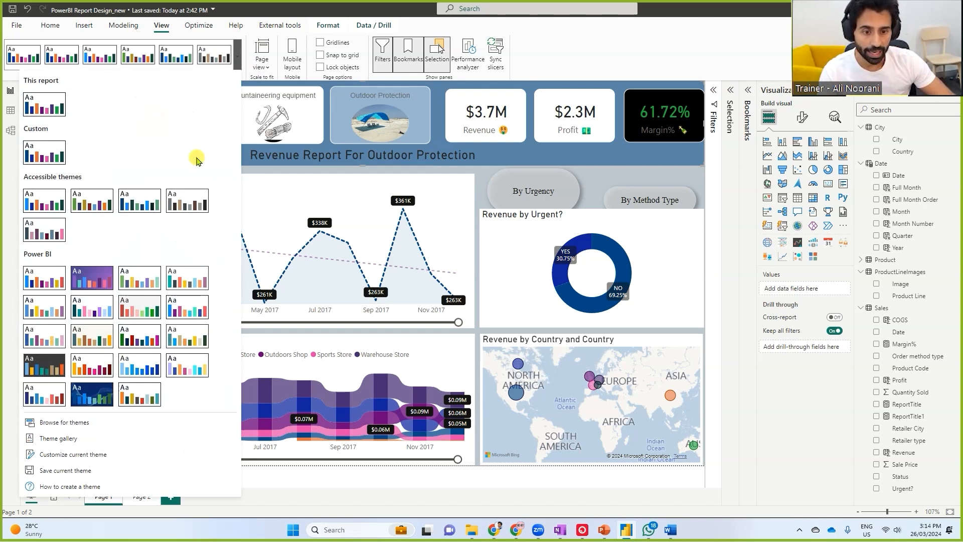
left_click(76, 461)
Set the theme's Color 2 to the copied orange #E8B55F and apply the customized theme
left_click(580, 207)
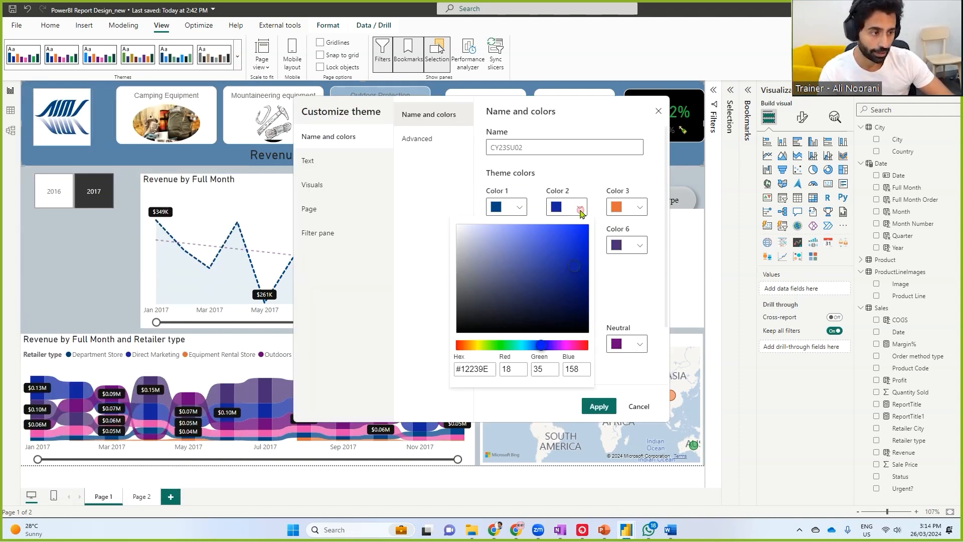
triple_click(475, 370)
key("ctrl+v")
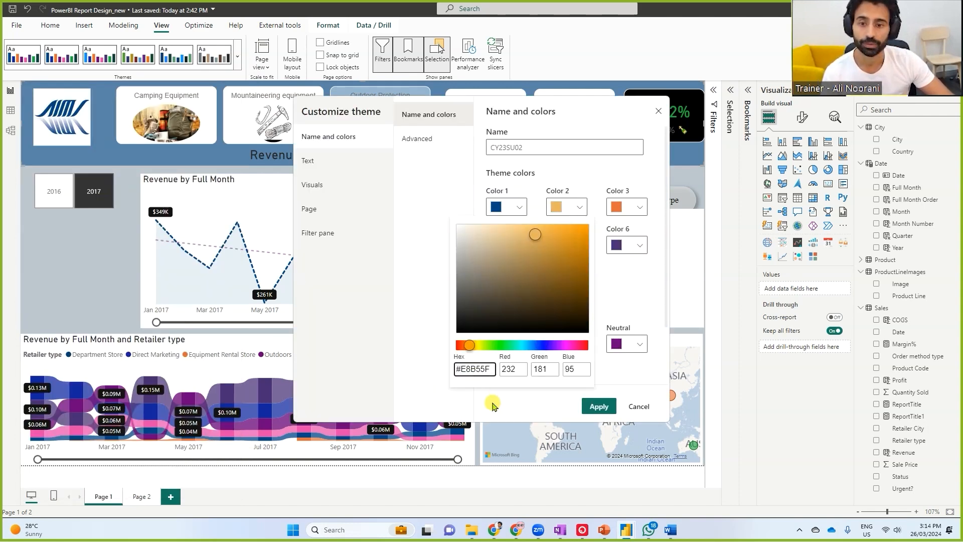
left_click(578, 404)
left_click(597, 405)
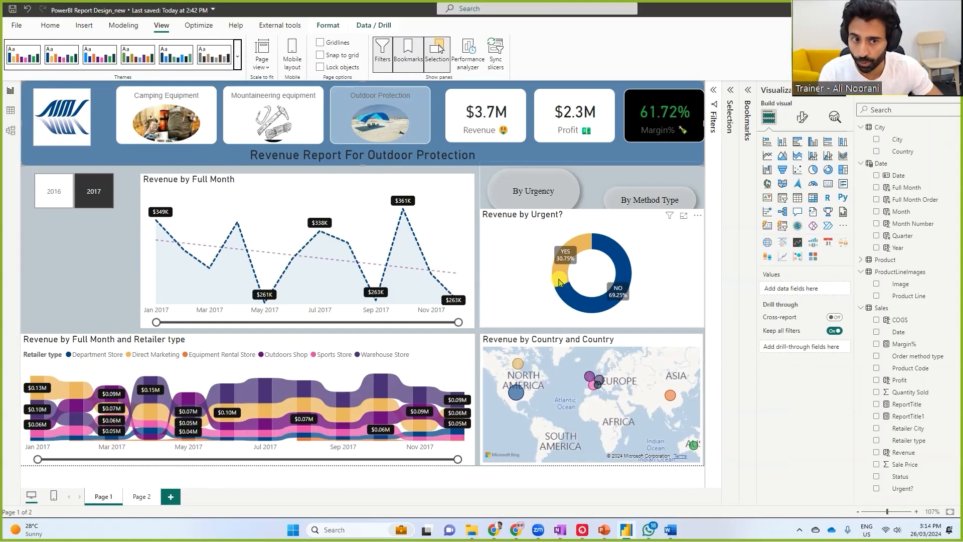
left_click(238, 60)
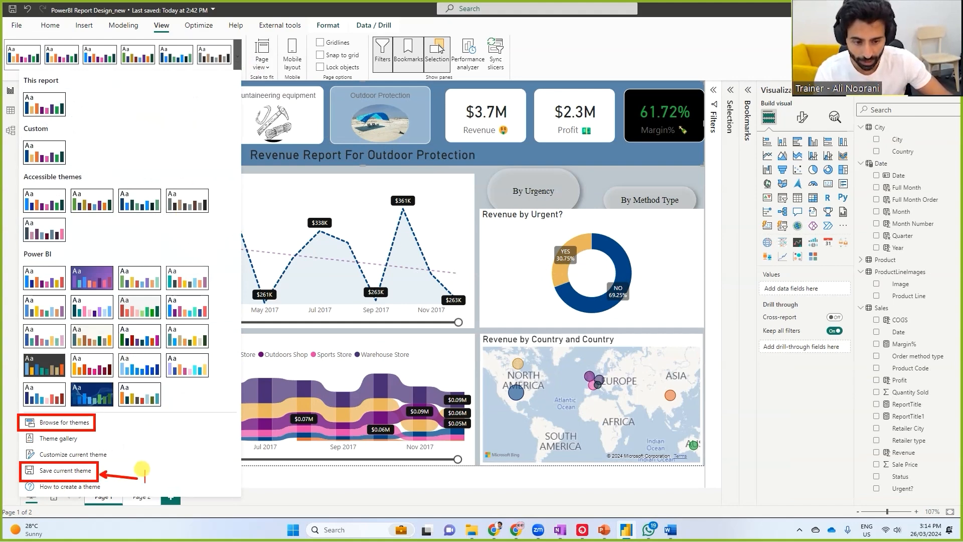
type("export")
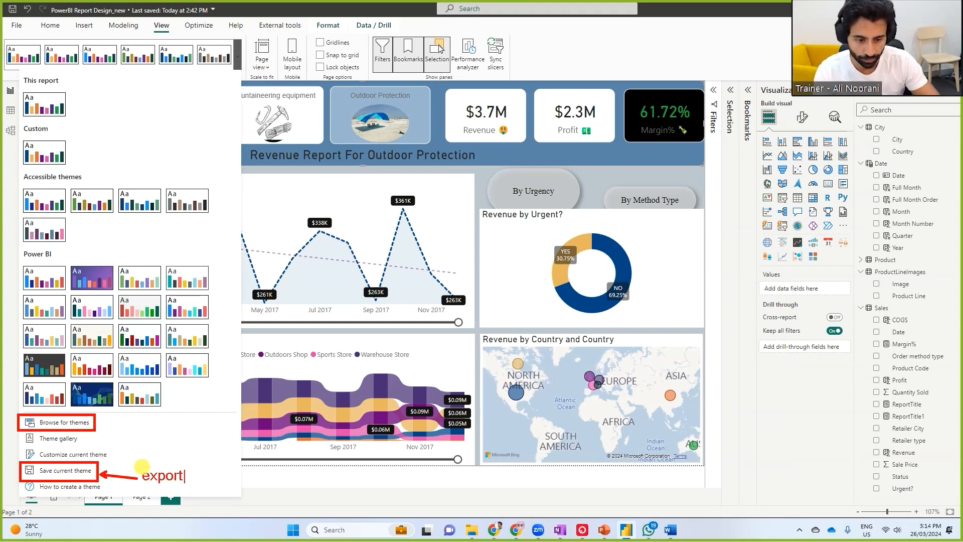
left_click_drag(131, 430, 103, 420)
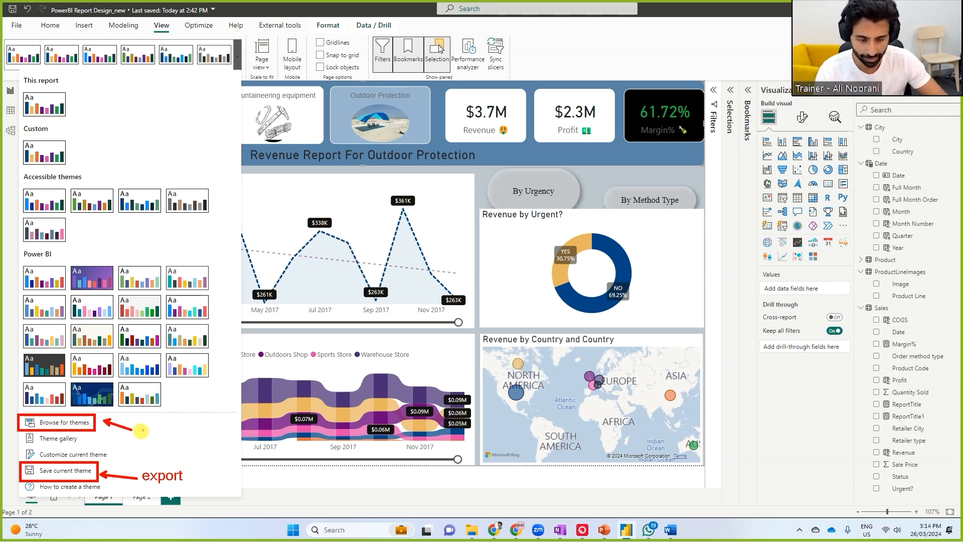
type("timport")
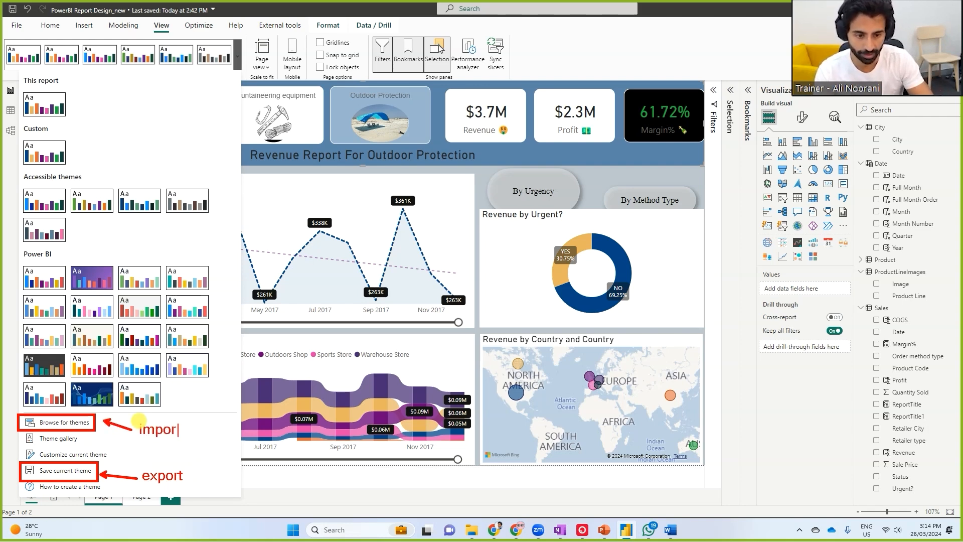
key("Escape")
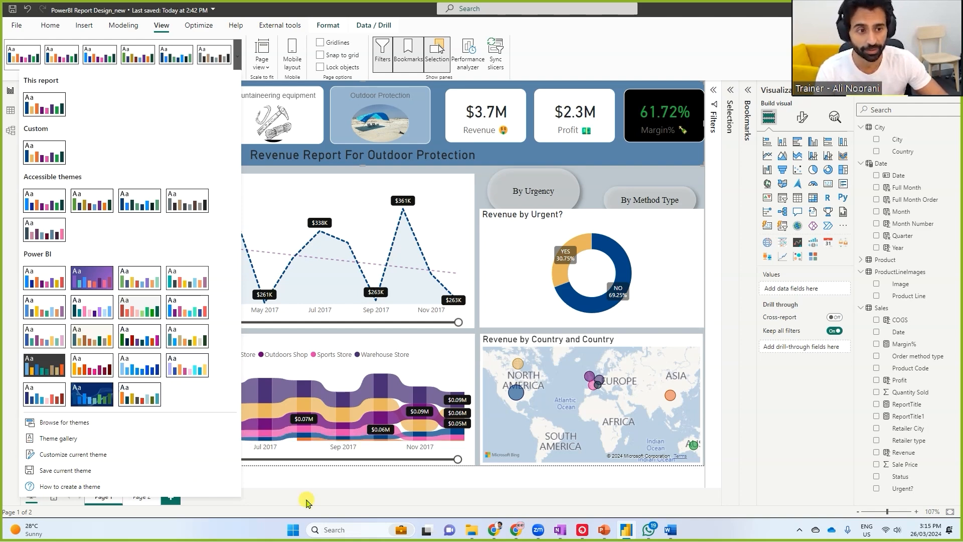
mouse_move(517, 536)
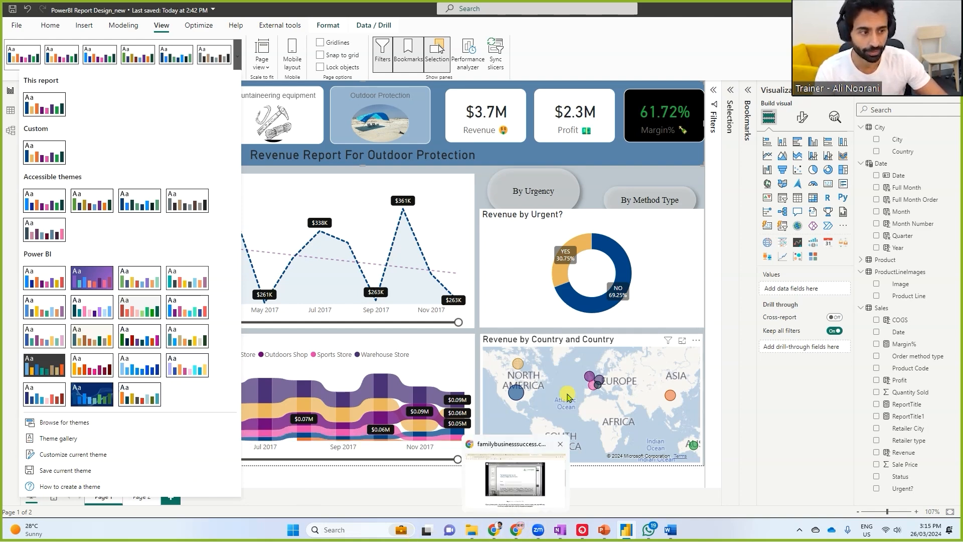
key("alt+Tab")
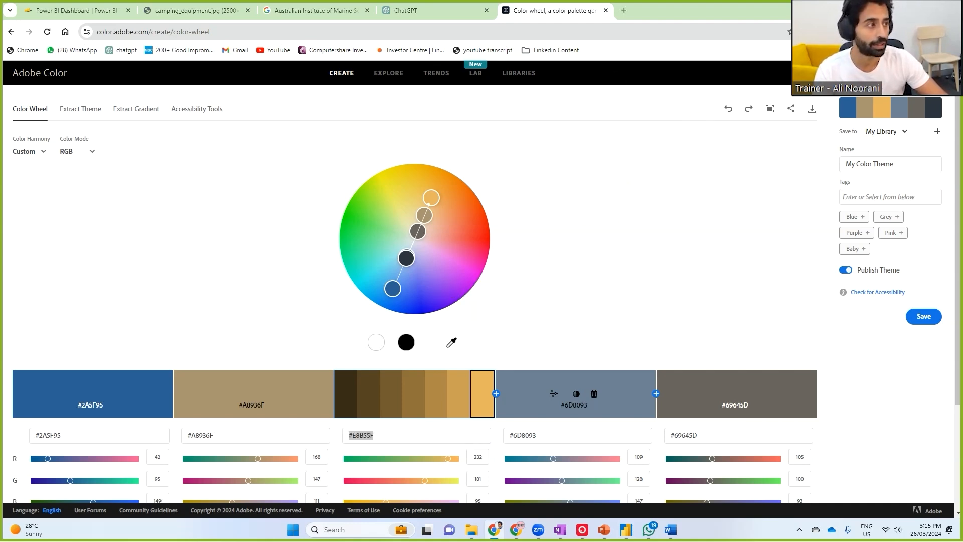
Switch back to Power BI and display the full list of report themes and theme options
key("alt+Tab")
left_click(240, 52)
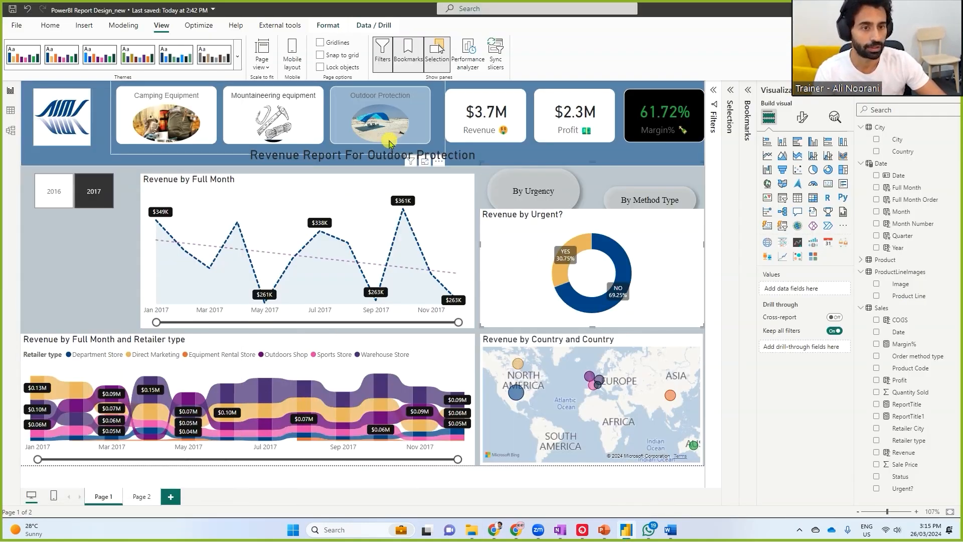
left_click(240, 53)
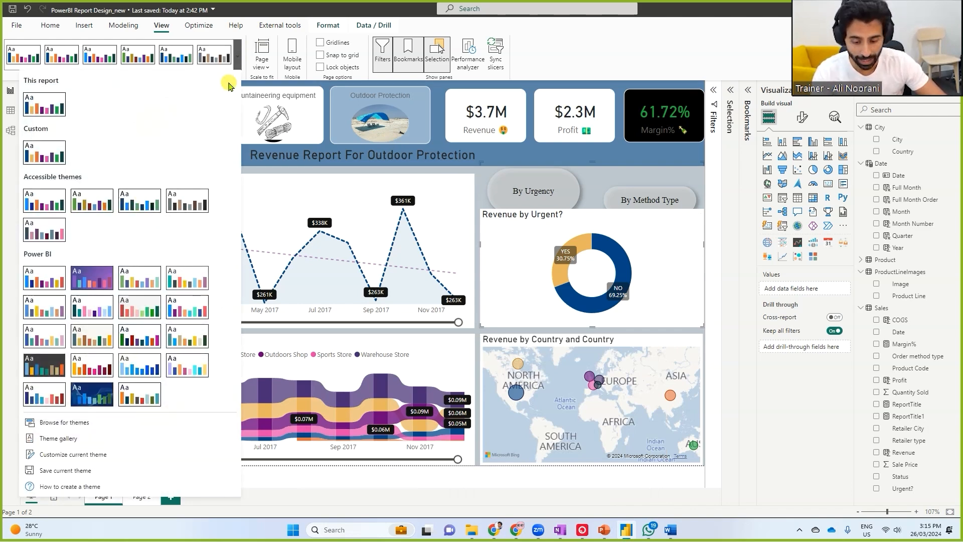
left_click_drag(229, 35, 246, 79)
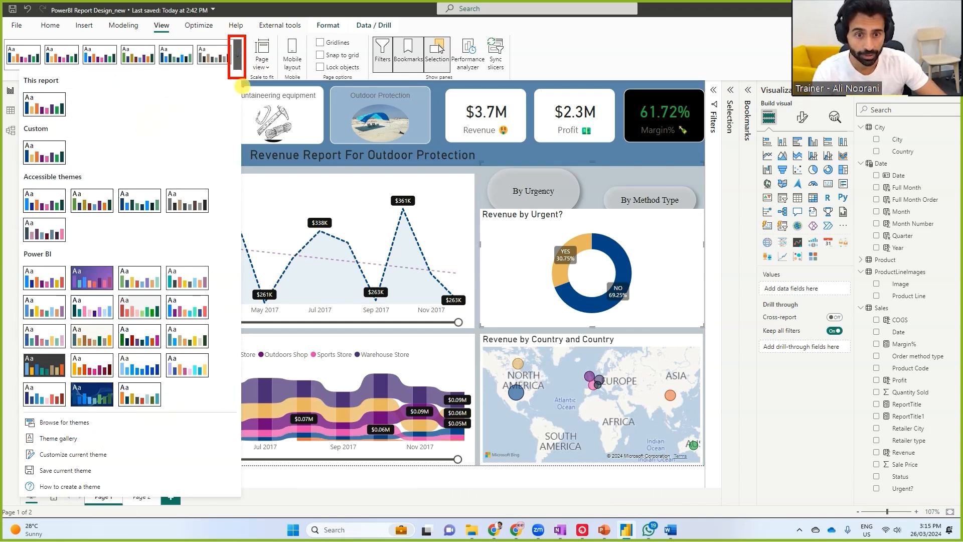
mouse_move(232, 81)
left_mouse_down()
mouse_move(155, 201)
mouse_move(91, 363)
mouse_move(74, 451)
mouse_move(47, 441)
mouse_move(29, 467)
mouse_move(75, 442)
left_mouse_up()
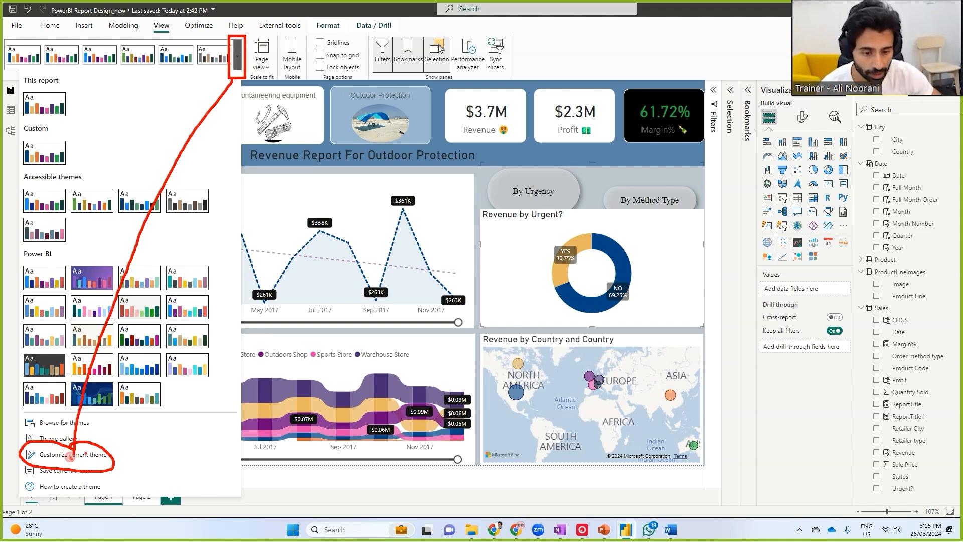
mouse_move(553, 252)
left_mouse_down()
mouse_move(588, 244)
mouse_move(392, 380)
left_mouse_up()
mouse_move(597, 313)
left_mouse_down()
mouse_move(402, 266)
mouse_move(391, 273)
left_mouse_up()
left_click_drag(456, 281, 440, 150)
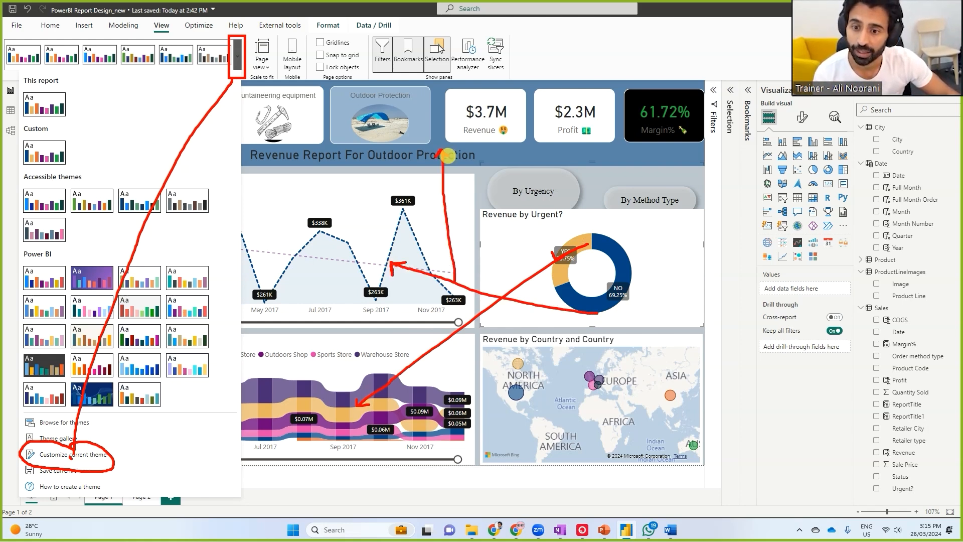
key("Escape")
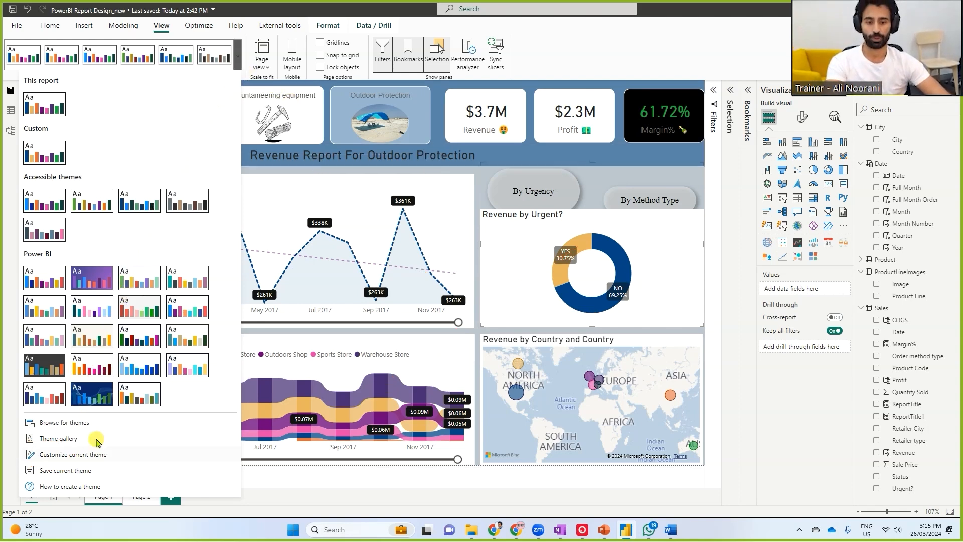
Open the report's current theme for customization to review its colors and switch back to Adobe Color in Chrome
left_click(88, 457)
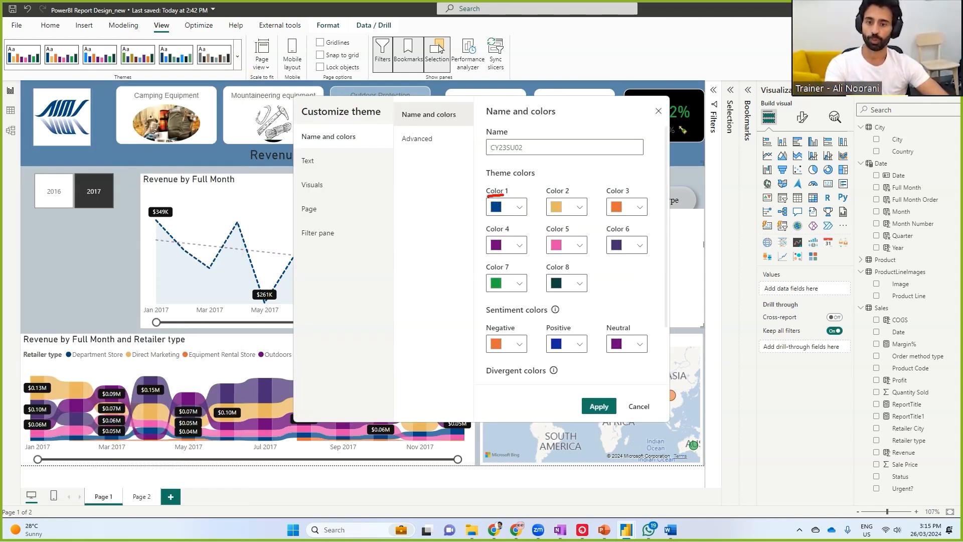
key("Escape")
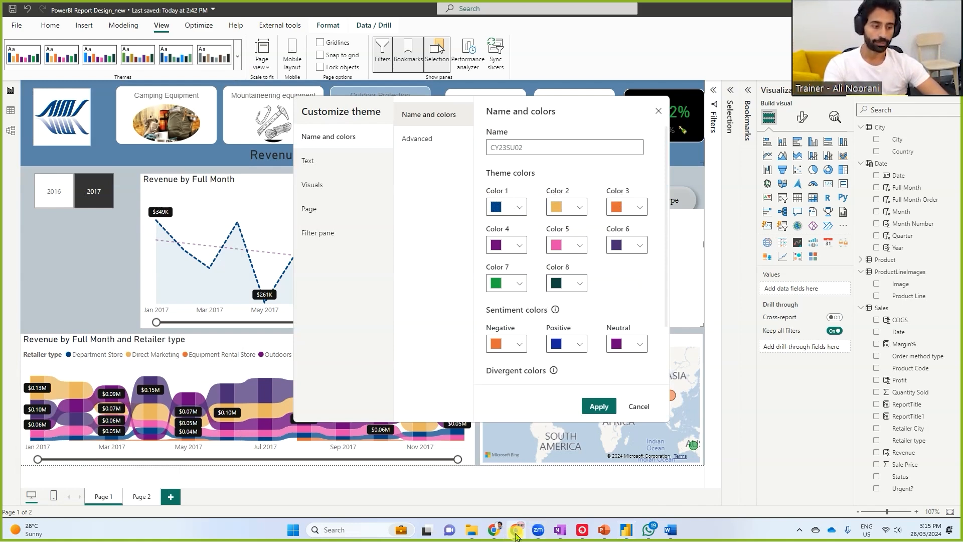
left_click(516, 532)
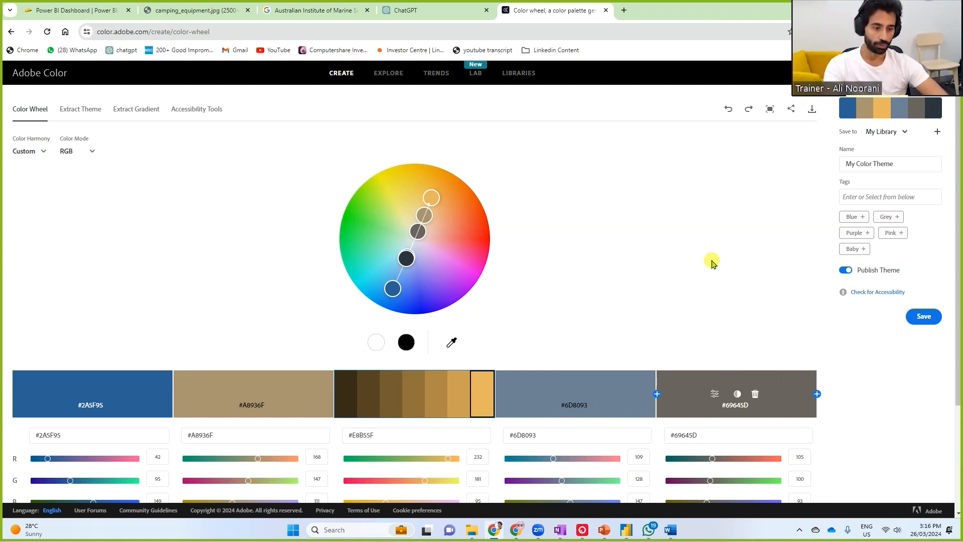
Copy the hex code of the grey swatch #69645D in Adobe Color and switch to Power BI
left_click(737, 404)
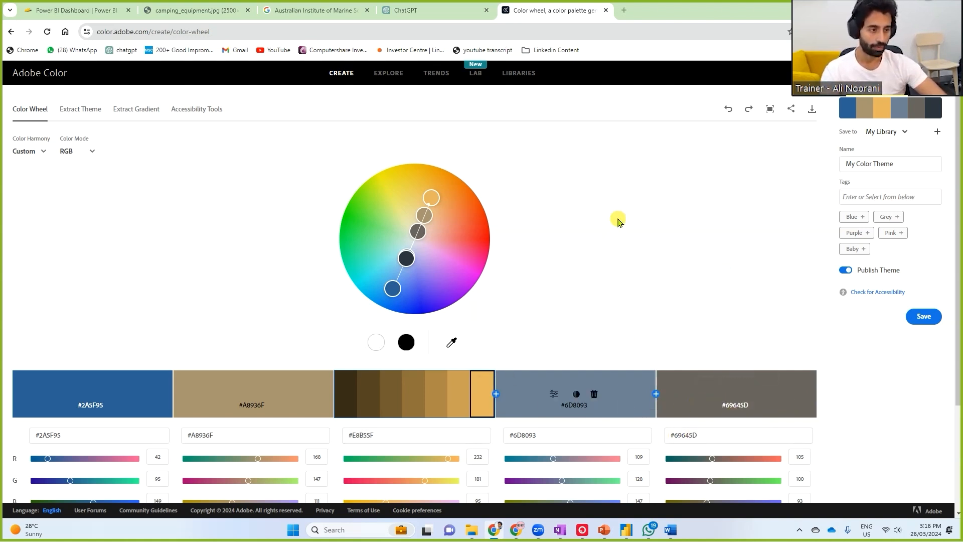
left_click(626, 530)
left_click(626, 530)
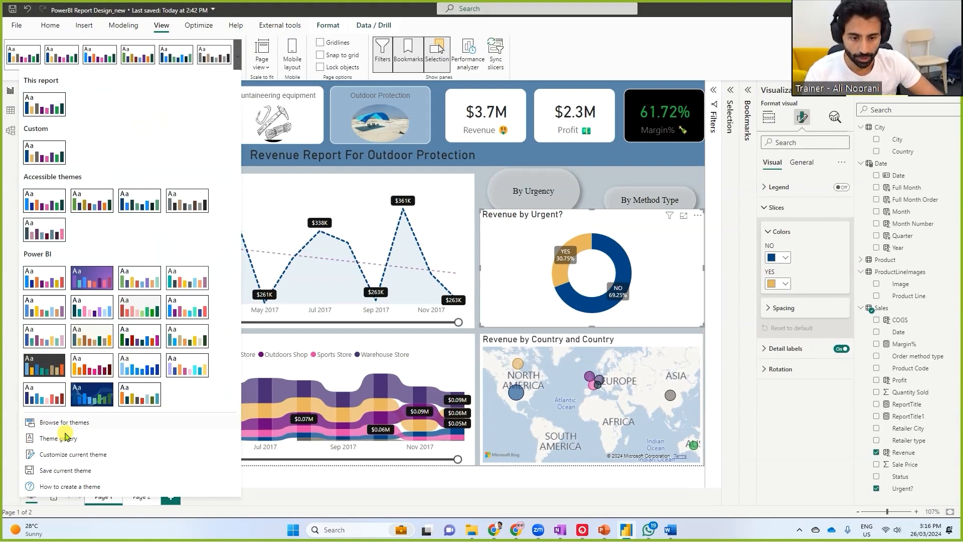
Open the current theme for customization and set Color 4 to the slate blue #6D8093
left_click(73, 454)
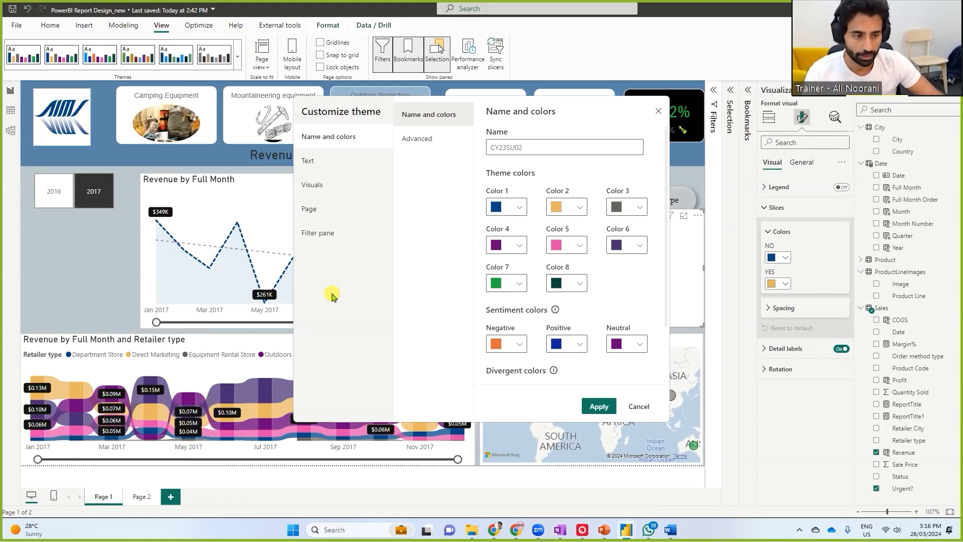
left_click(519, 245)
left_click(406, 312)
key("ctrl+v")
left_click(346, 133)
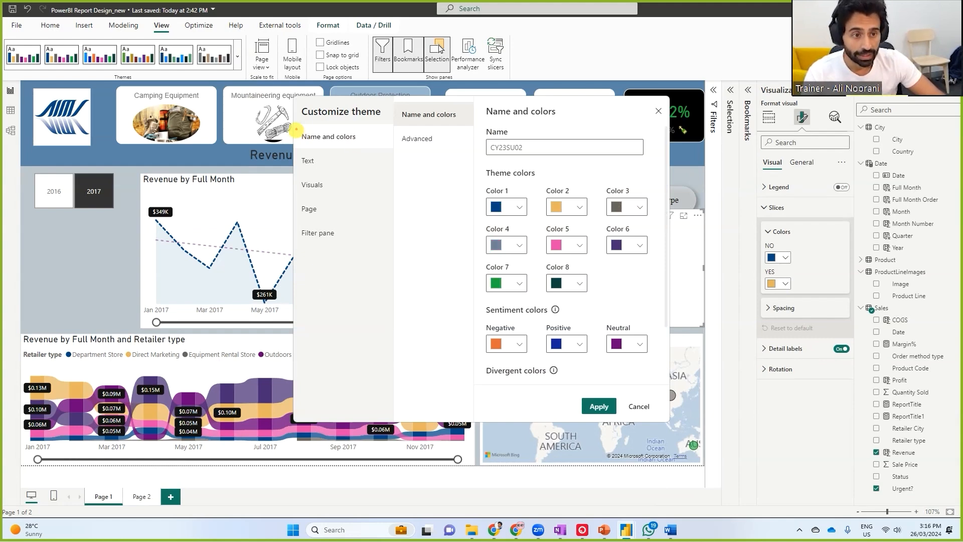
mouse_move(296, 125)
left_mouse_down()
mouse_move(474, 205)
mouse_move(456, 232)
mouse_move(484, 250)
mouse_move(494, 290)
left_mouse_up()
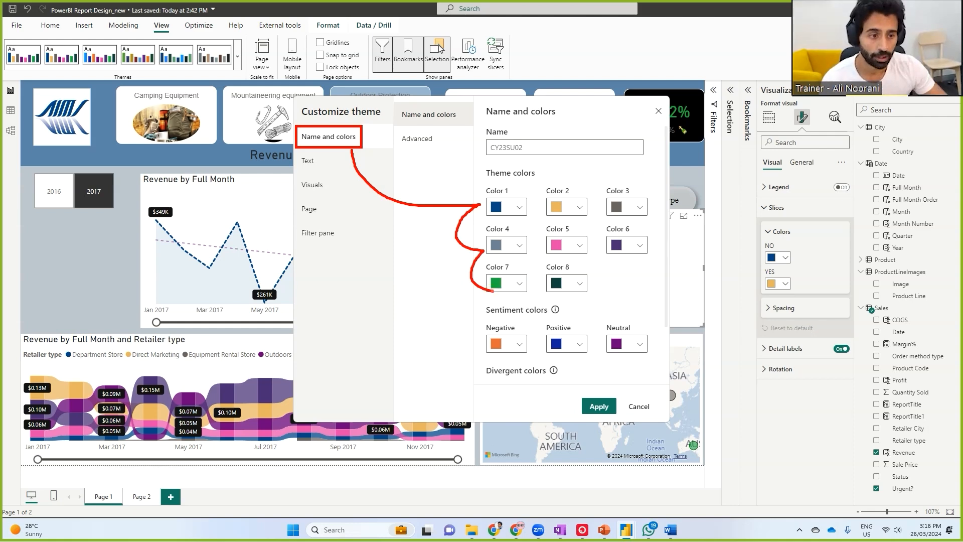
left_click_drag(293, 170, 330, 169)
key("ctrl+z")
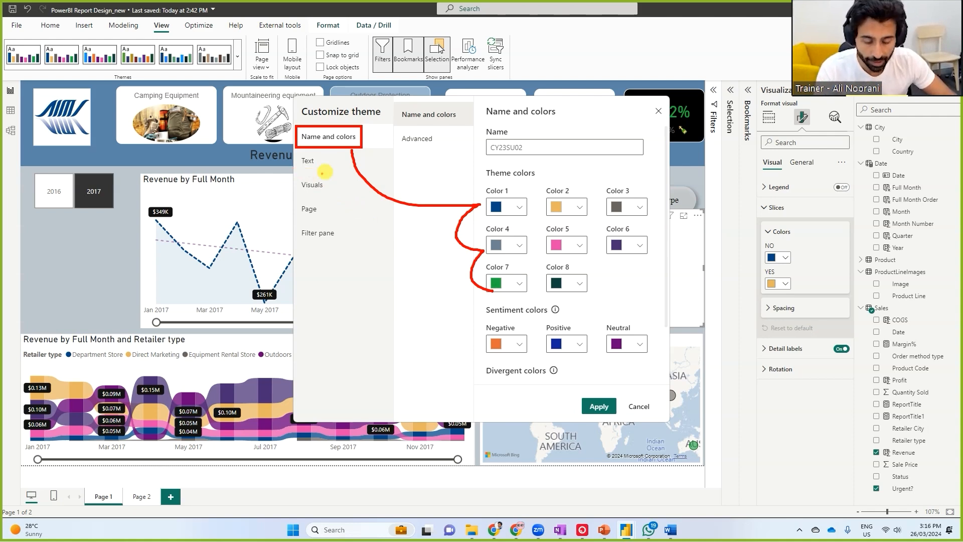
mouse_move(299, 170)
left_mouse_down()
mouse_move(335, 167)
mouse_move(315, 219)
mouse_move(331, 243)
left_mouse_up()
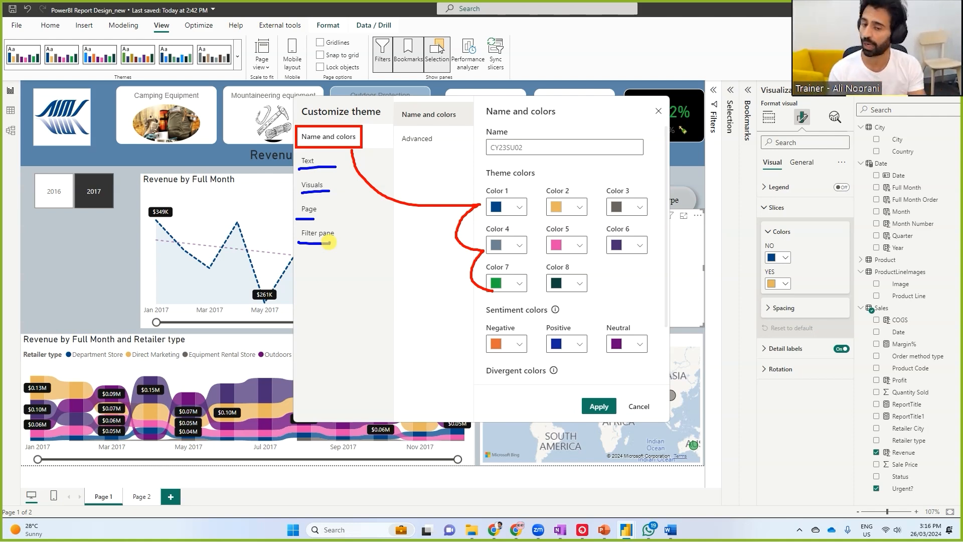
key("Escape")
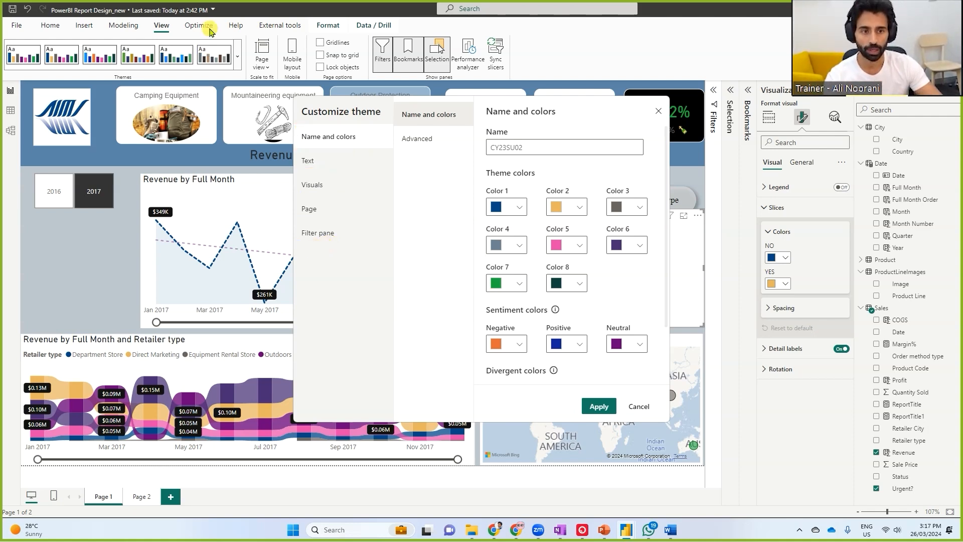
Apply the customized theme colors to the report
left_click(605, 406)
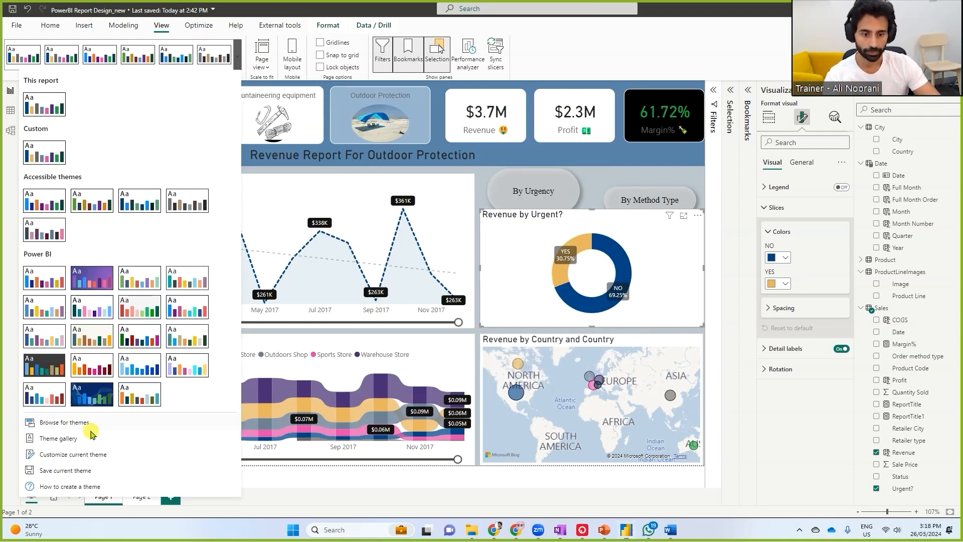
mouse_move(25, 485)
left_mouse_down()
mouse_move(120, 516)
mouse_move(198, 496)
left_mouse_up()
mouse_move(206, 488)
left_mouse_down()
mouse_move(203, 495)
mouse_move(210, 489)
left_mouse_up()
left_click_drag(216, 496, 207, 486)
left_click(201, 485)
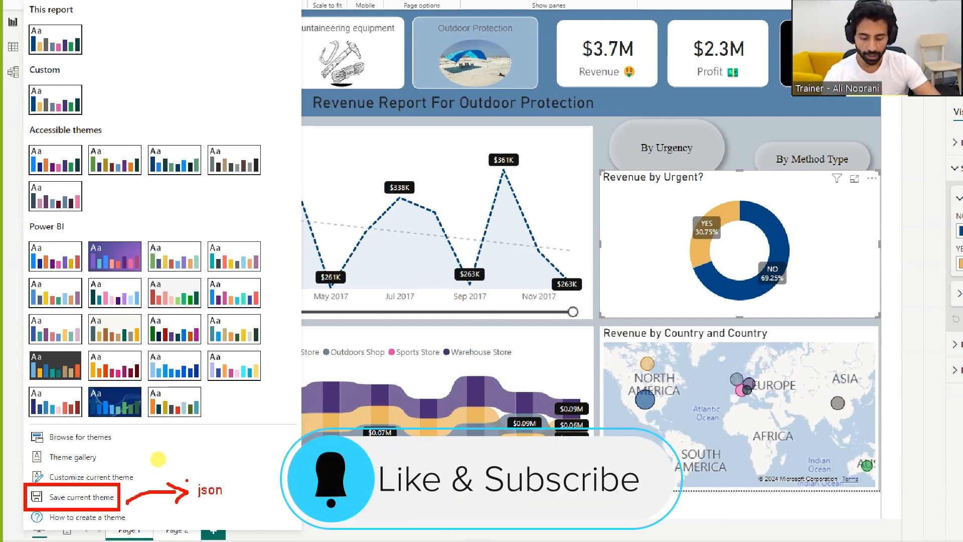
left_click_drag(26, 432, 123, 452)
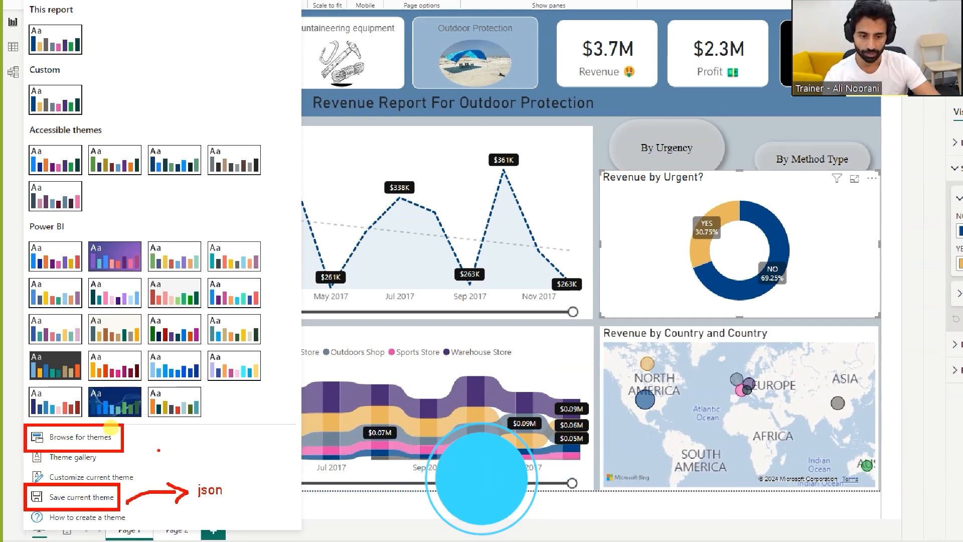
mouse_move(201, 453)
left_mouse_down()
mouse_move(126, 436)
mouse_move(133, 444)
left_mouse_up()
left_click_drag(208, 436, 209, 448)
type("import")
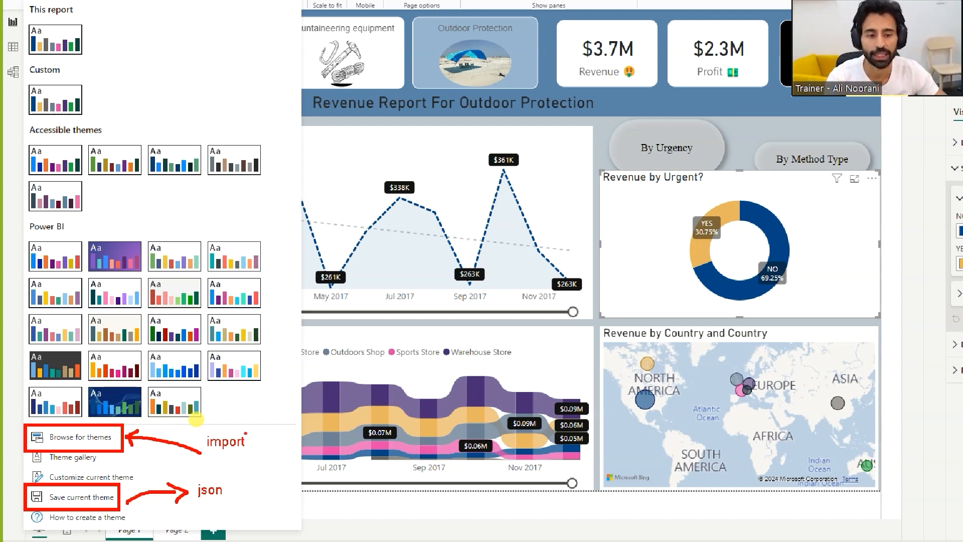
Review the theme's text settings for General, Title, Cards and KPIs, and Tab headers
left_click(326, 163)
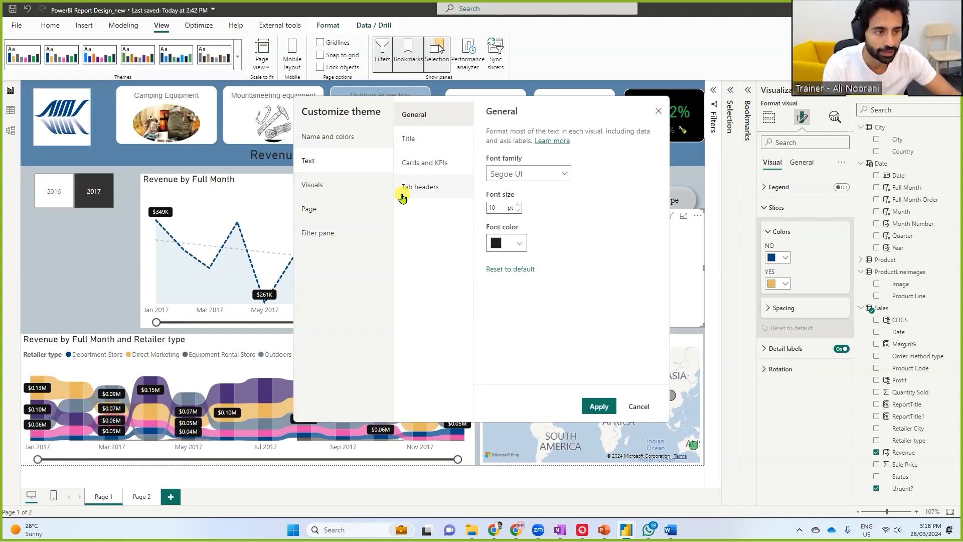
left_click(408, 138)
left_click(425, 163)
left_click(426, 182)
left_click(424, 140)
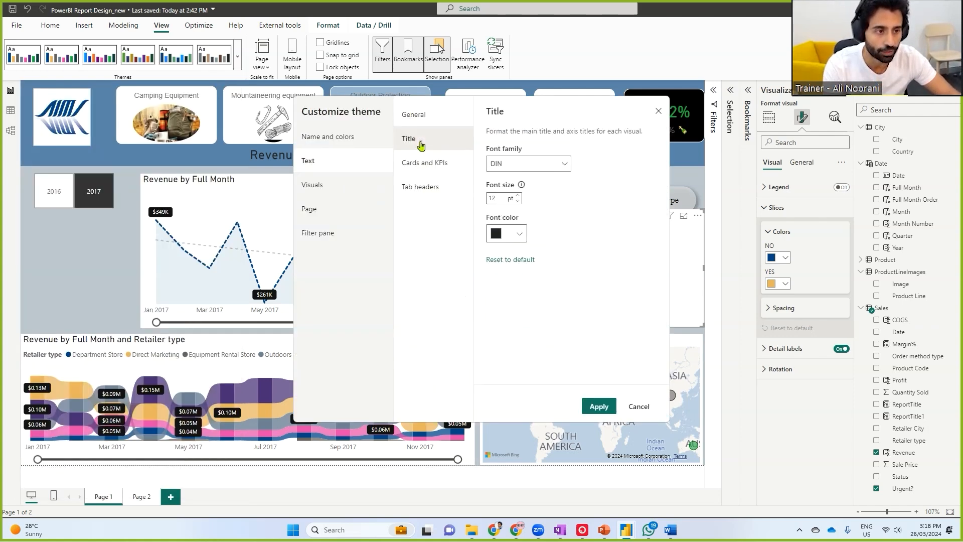
left_click(424, 120)
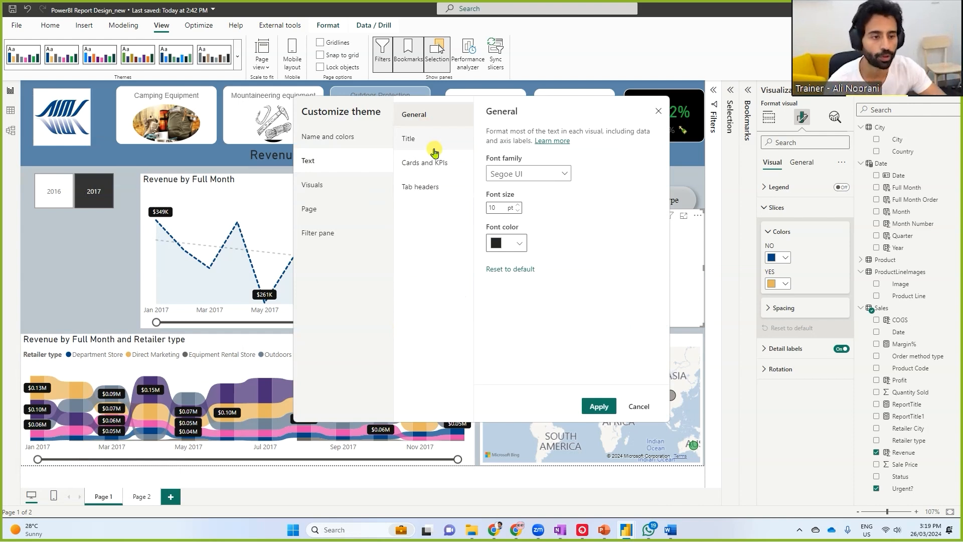
Set the theme's Cards and KPIs text to font size 30 pt and slate blue font color #6D8093
left_click(441, 166)
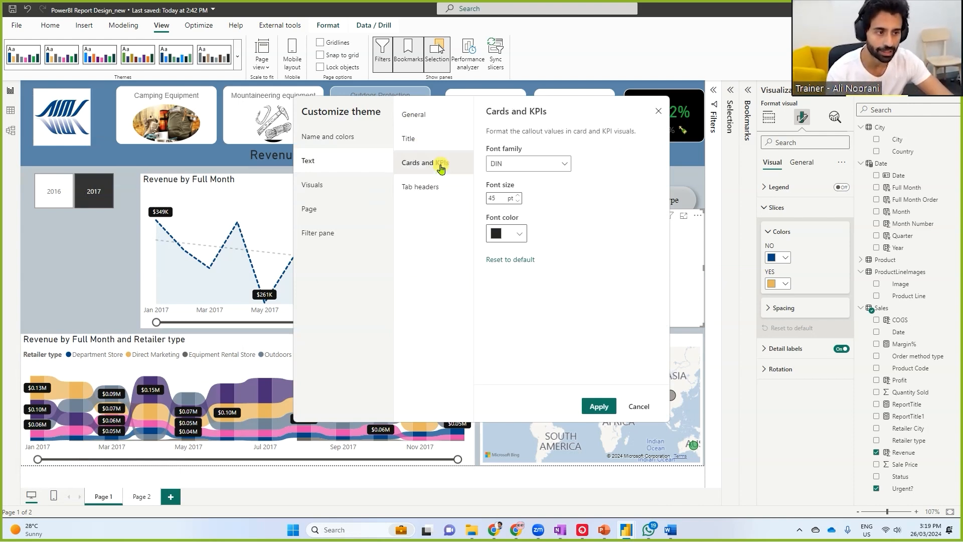
left_click_drag(483, 205, 502, 204)
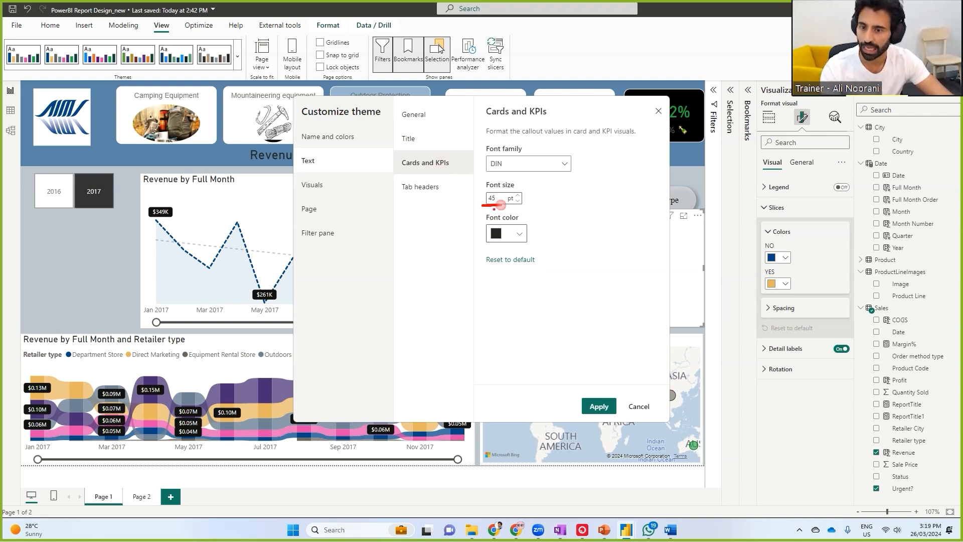
double_click(492, 198)
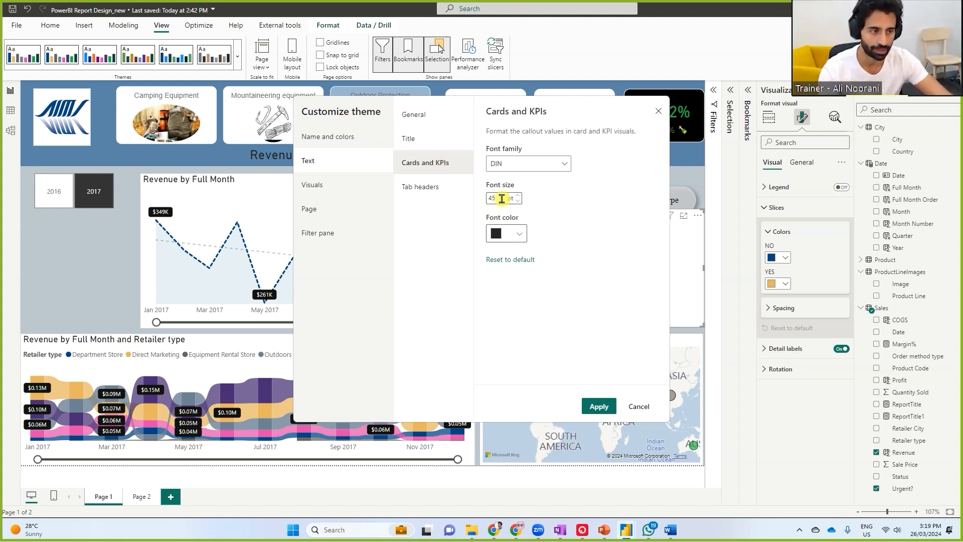
key("BackSpace")
type("30")
left_click(519, 235)
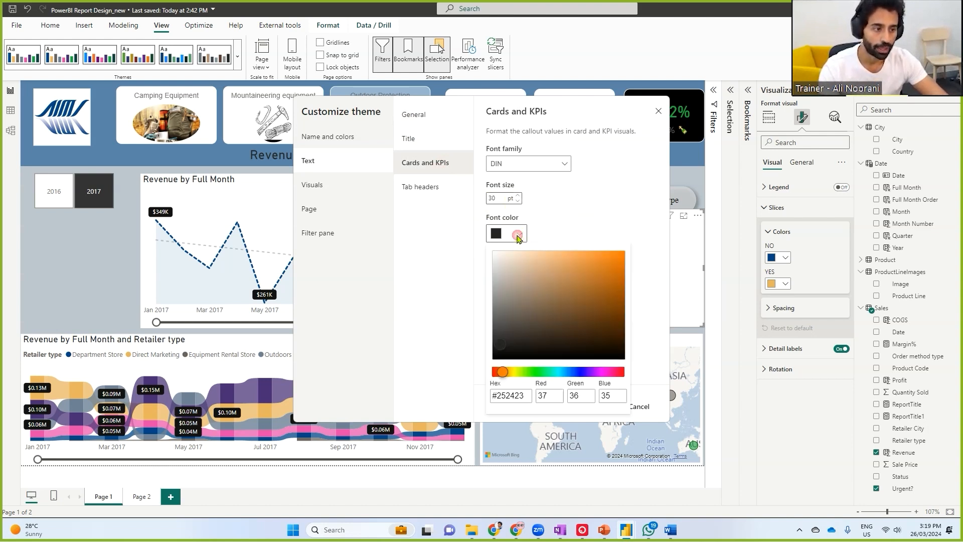
left_click(517, 395)
left_click_drag(523, 396, 492, 395)
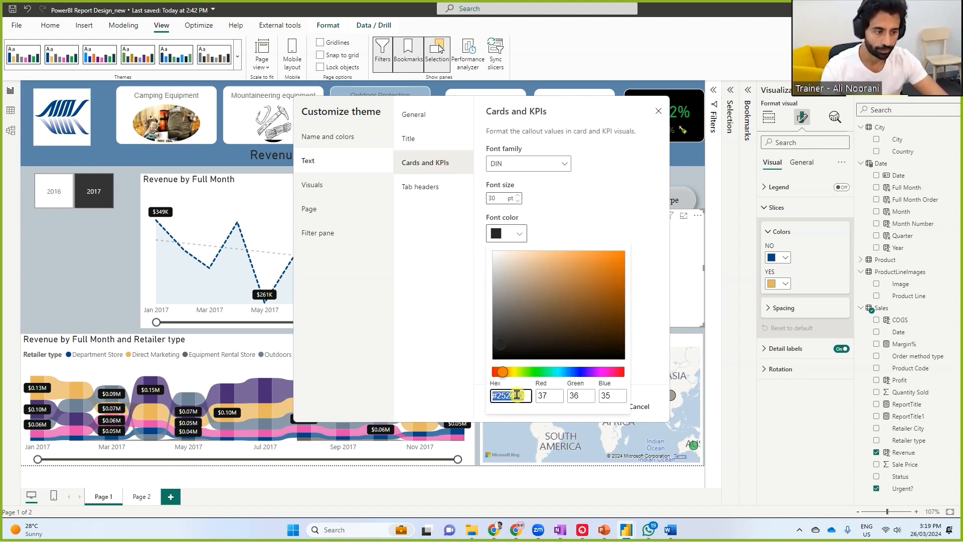
key("ctrl+v")
left_click(571, 203)
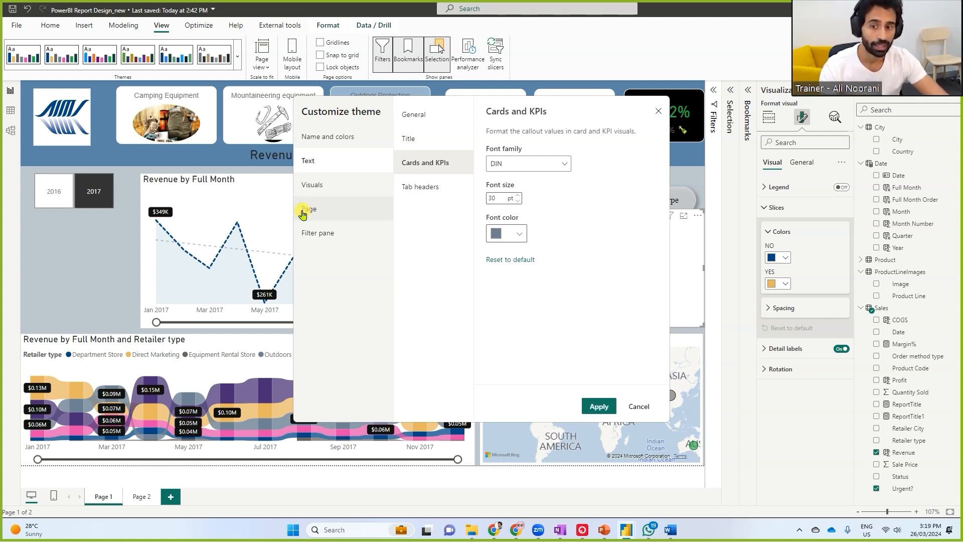
Set the theme's page background color to grey #979797
left_click(307, 212)
left_click(441, 140)
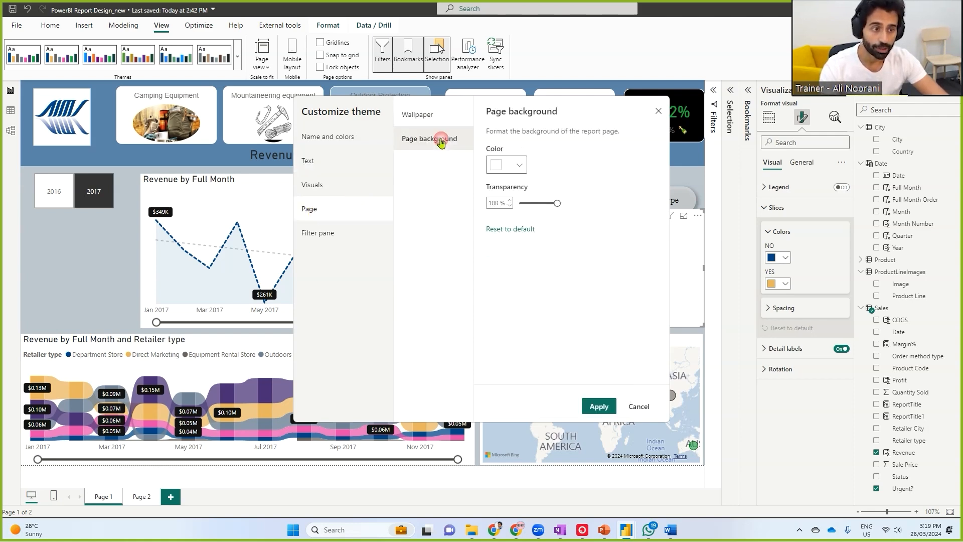
left_click_drag(400, 126, 467, 155)
mouse_move(400, 154)
left_mouse_down()
mouse_move(90, 241)
mouse_move(108, 255)
left_mouse_up()
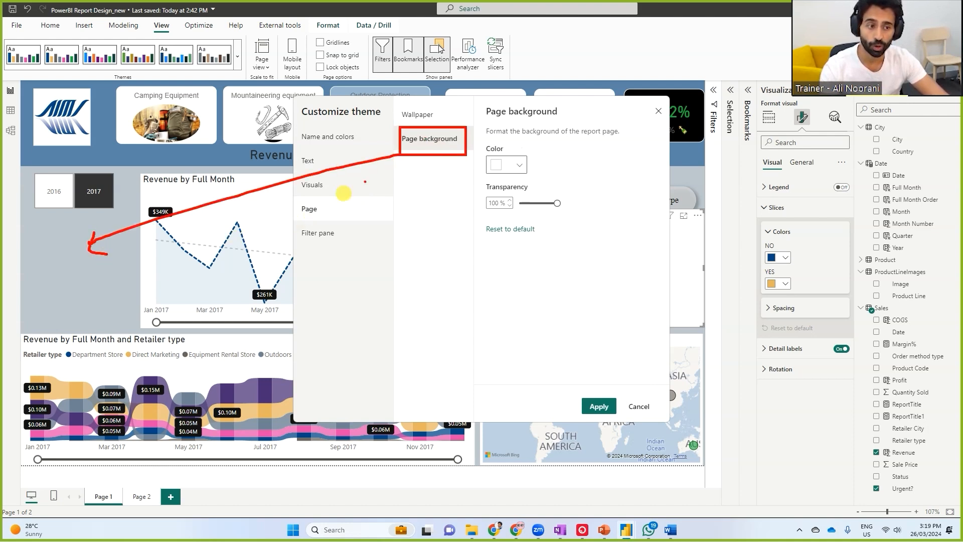
left_click(520, 166)
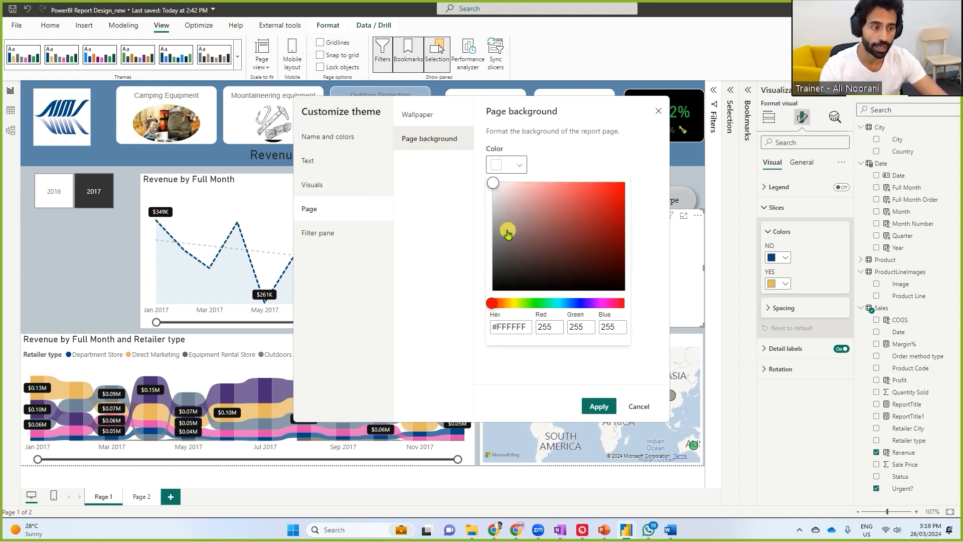
left_click_drag(494, 185, 489, 229)
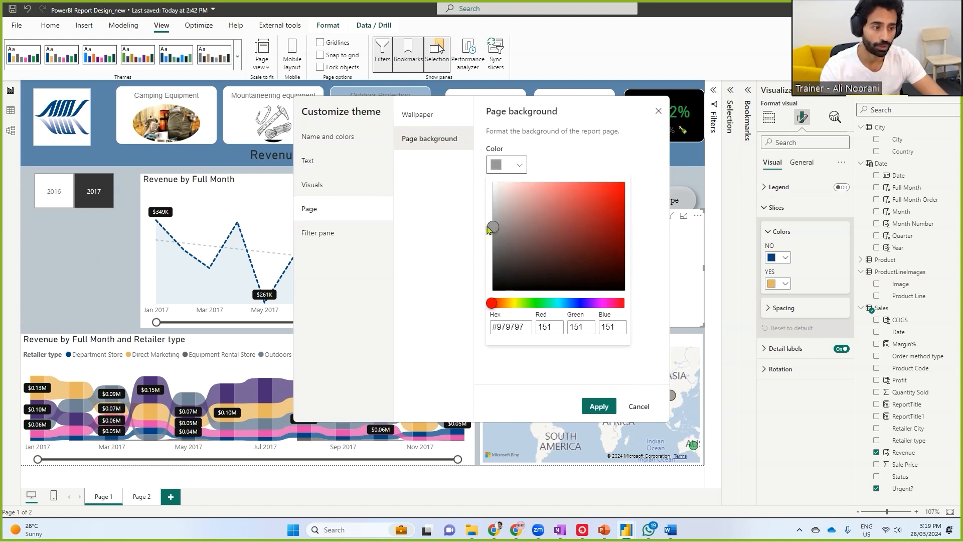
left_click(456, 243)
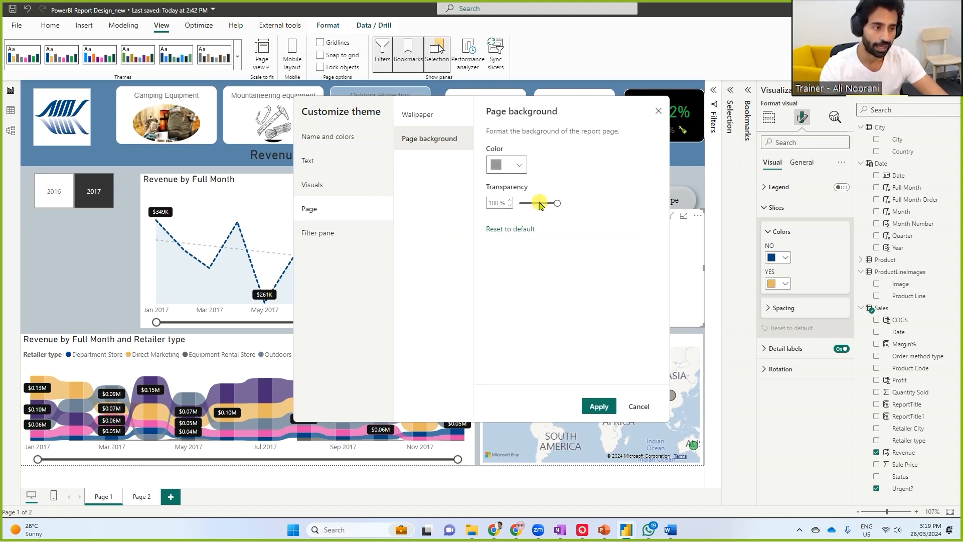
Look through the theme's visual background settings and the General, Title, Cards and KPIs, and Tab headers text settings
left_click(331, 185)
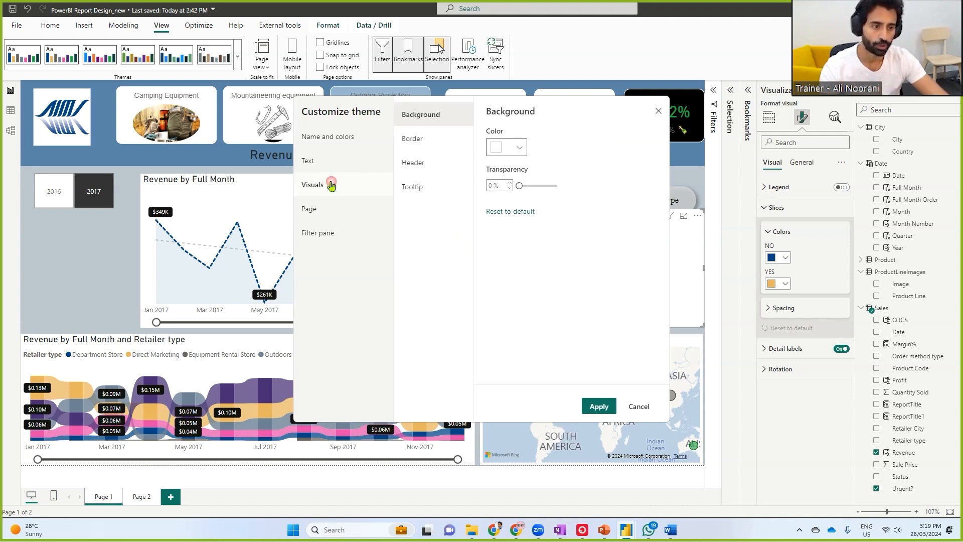
left_click(325, 161)
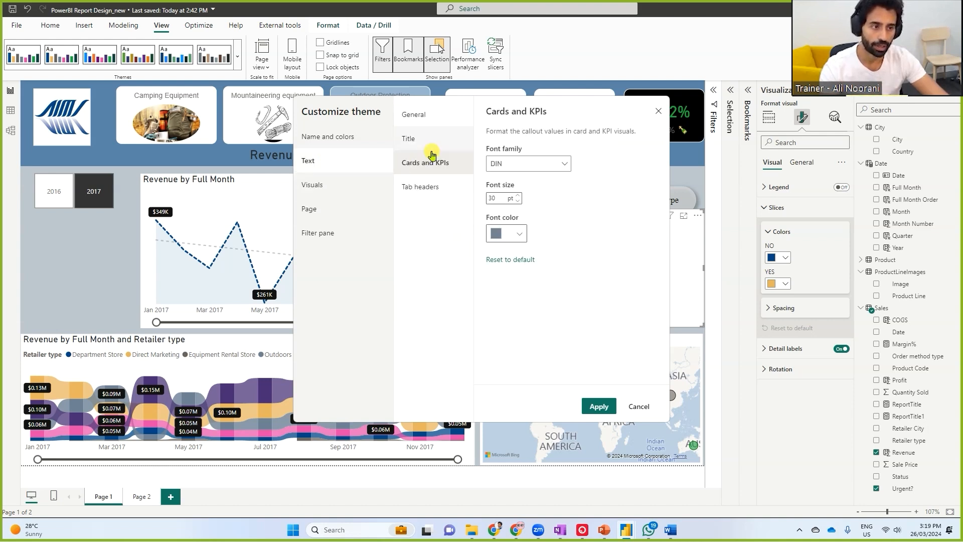
left_click(425, 115)
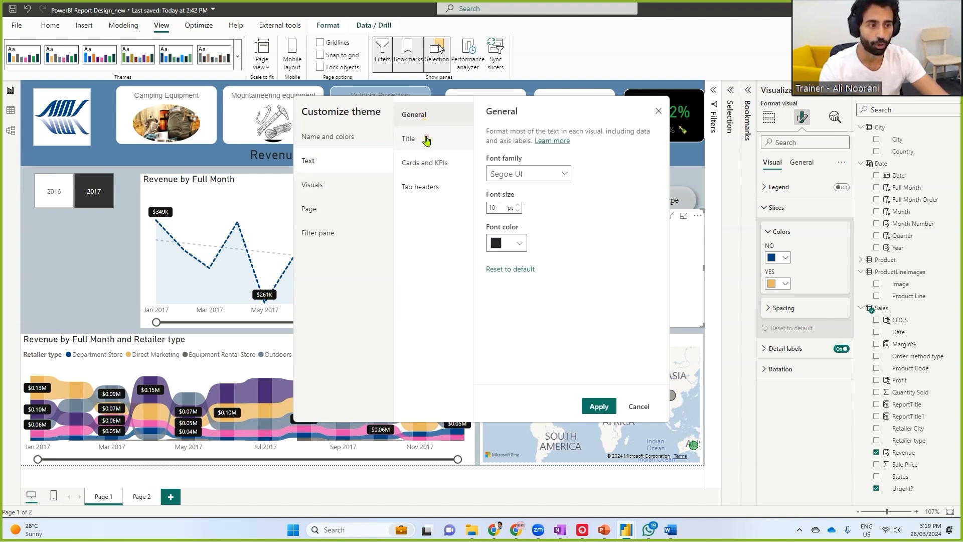
left_click(426, 140)
left_click(425, 161)
left_click(414, 116)
left_click(419, 143)
left_click(424, 162)
left_click(417, 187)
left_click(416, 143)
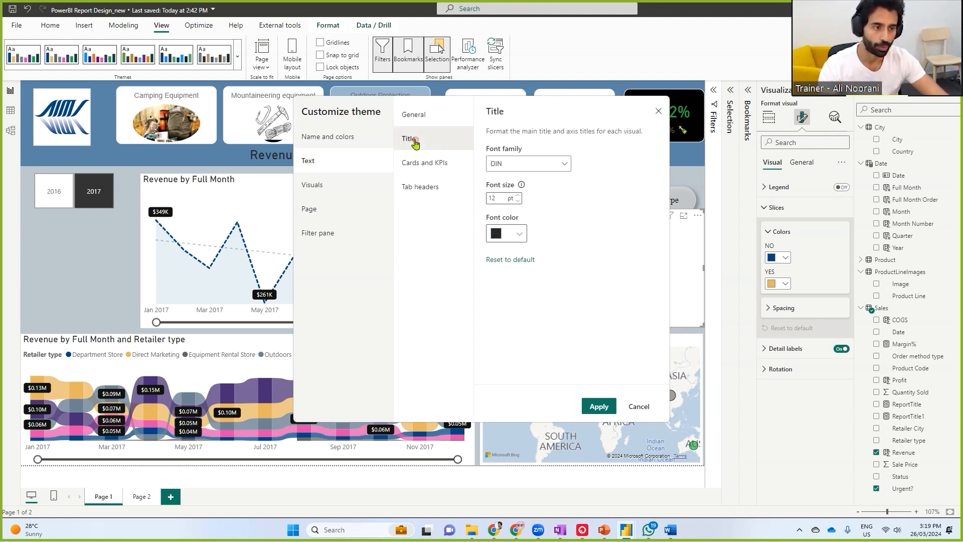
left_click(414, 116)
Browse the font families available for the theme's General text and apply the customized theme
left_click(505, 174)
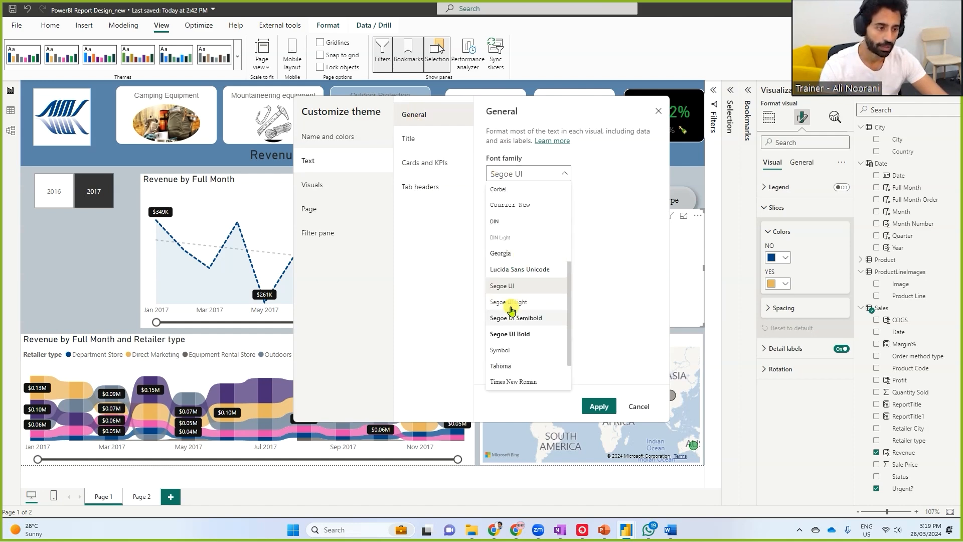
scroll(512, 297, "down", 2)
scroll(508, 301, "up", 5)
left_click(586, 408)
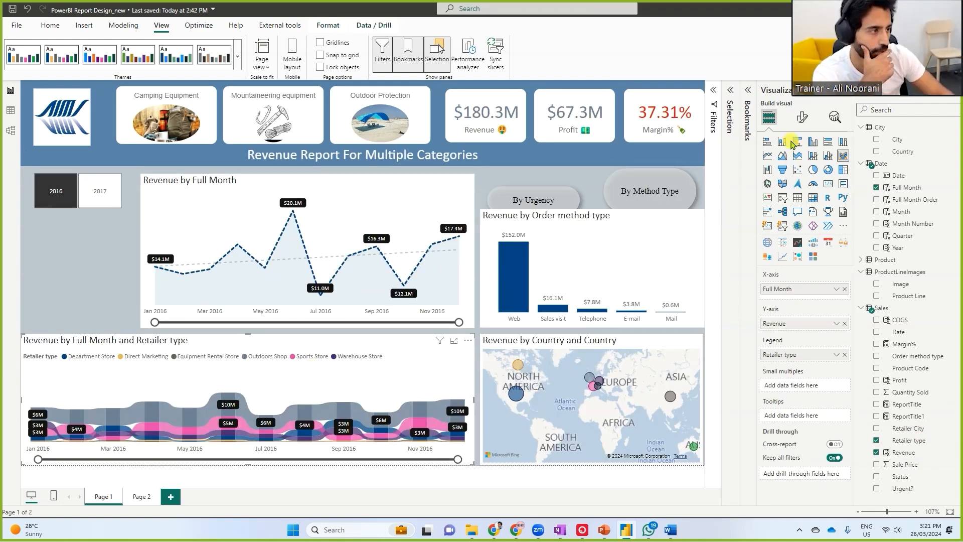
Filter the revenue report to the Camping Equipment category
left_click(165, 118)
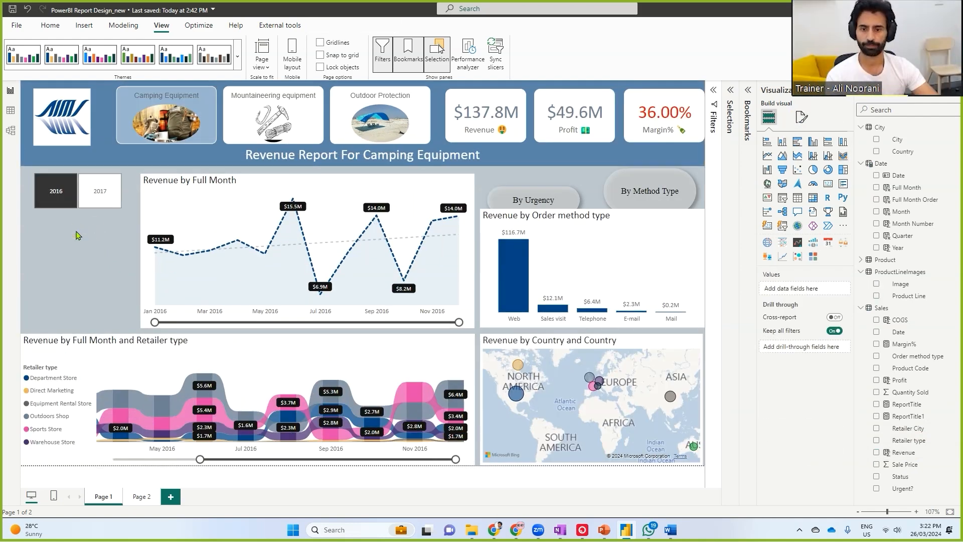